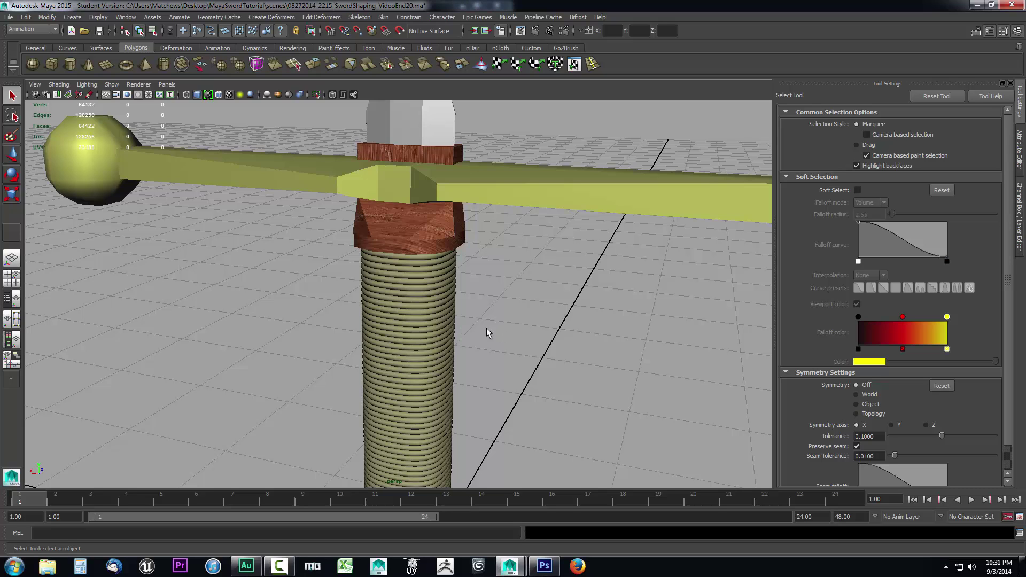
Select one rope ring's face loop on the sword grip and zoom in on it.
scroll(522, 338, down, 6)
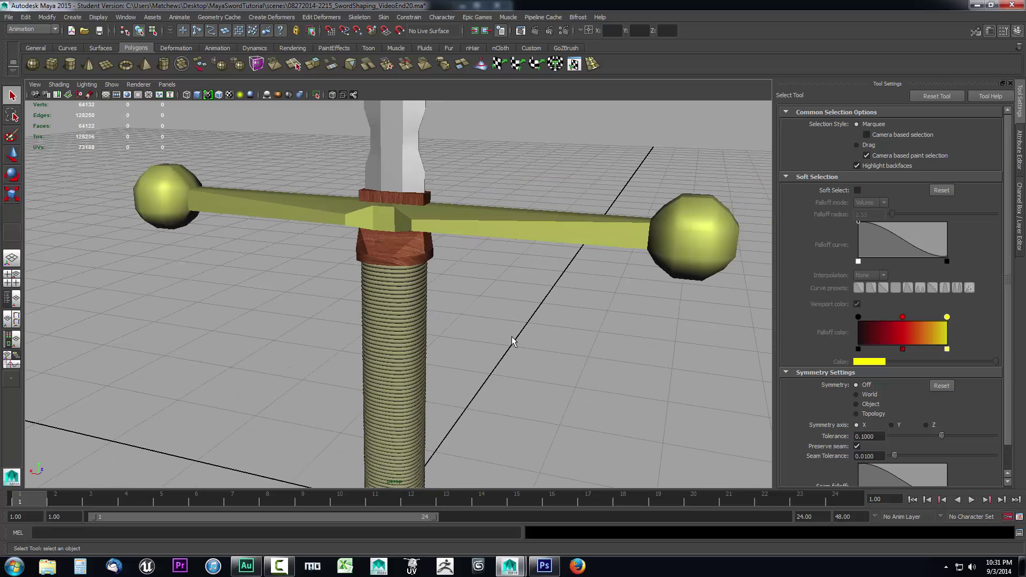
scroll(432, 342, up, 5)
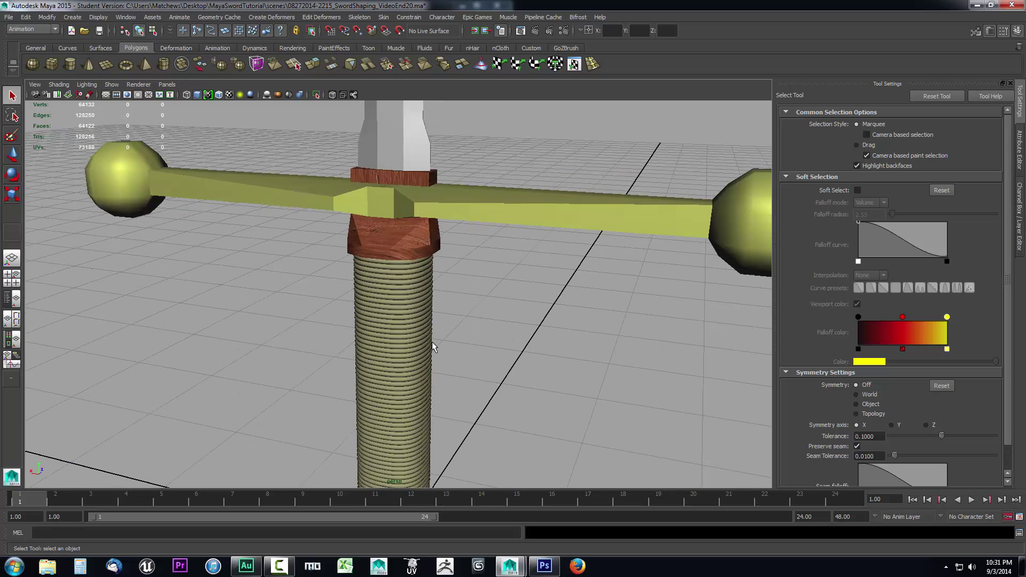
double_click(399, 294)
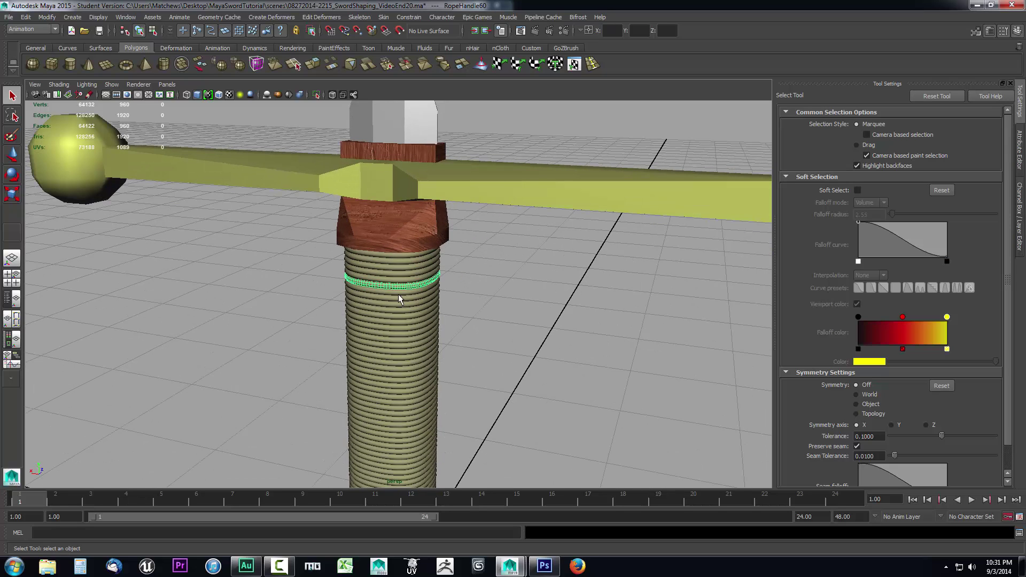
scroll(421, 325, up, 4)
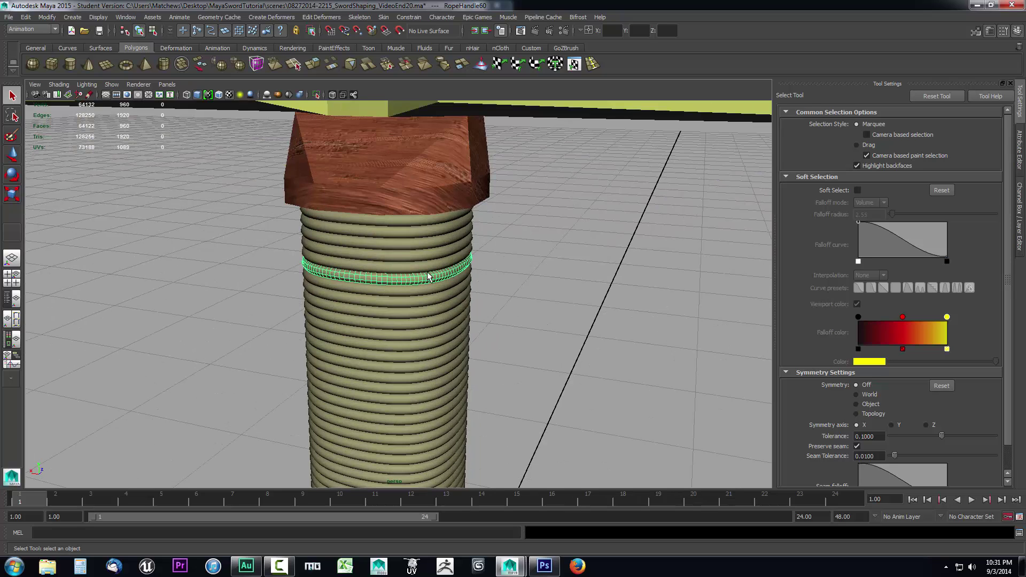
scroll(387, 385, down, 5)
scroll(387, 385, up, 6)
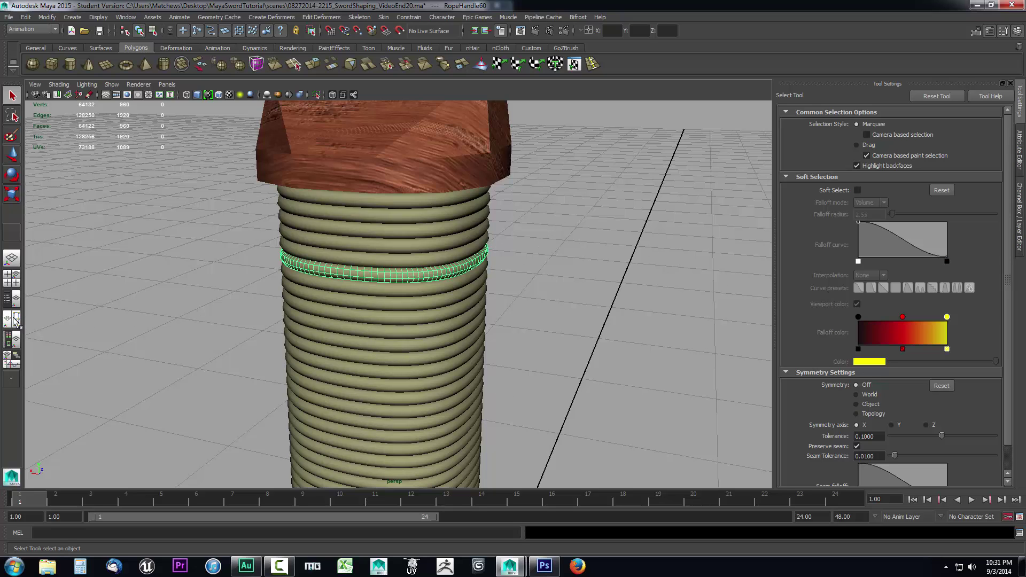
Switch to the Persp/UV Texture Editor layout and pick-walk to the rope ring above.
click(14, 320)
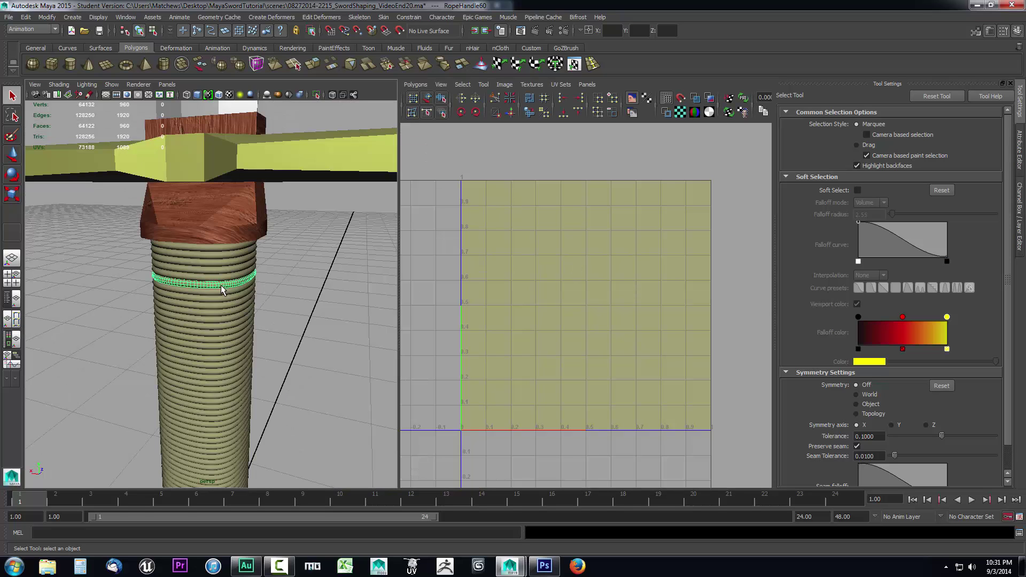
key(Right)
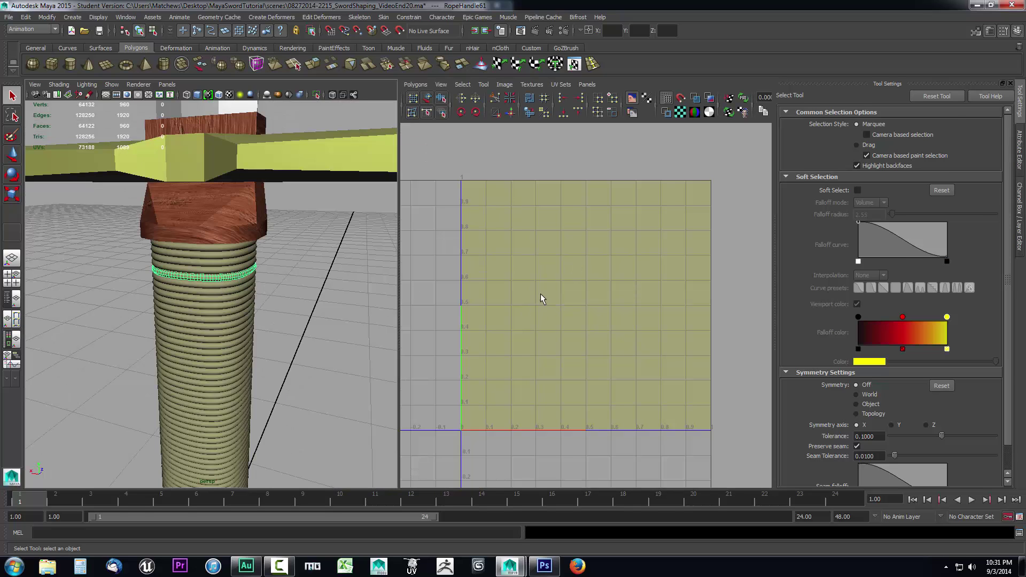
scroll(529, 297, down, 5)
alt+middle_drag(504, 328, 561, 332)
scroll(540, 321, up, 3)
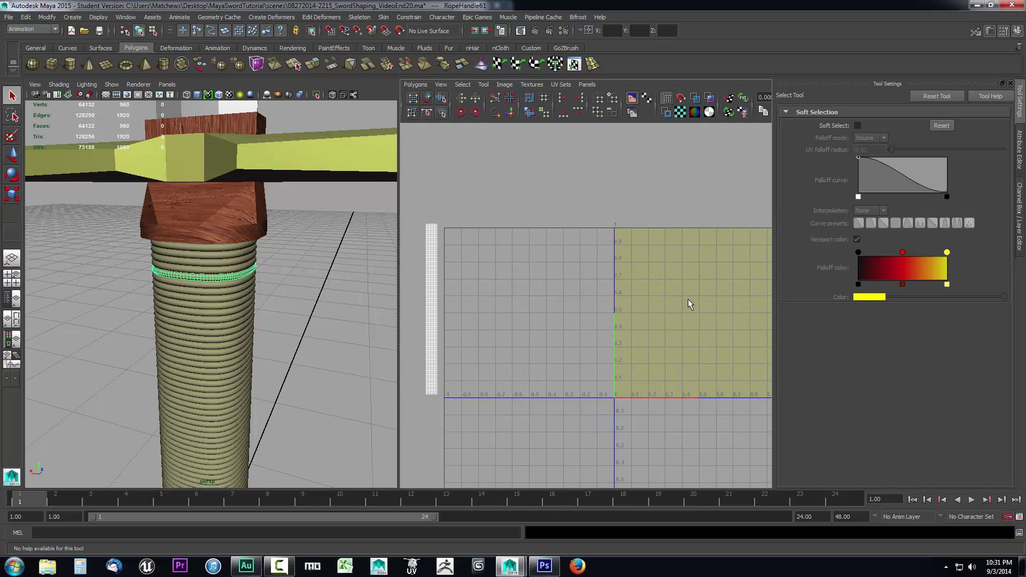
Pan the UV grid fully into view and reframe the 3D view on the grip.
alt+middle_drag(694, 323, 663, 282)
scroll(652, 299, down, 2)
scroll(646, 319, down, 1)
alt+middle_drag(639, 332, 627, 330)
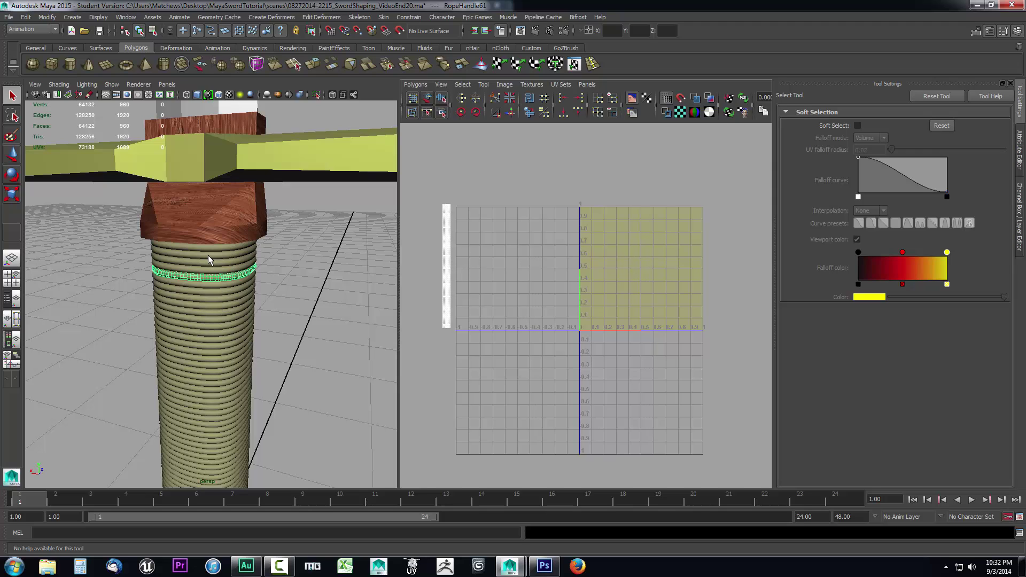
key(q)
key(a)
scroll(277, 342, up, 3)
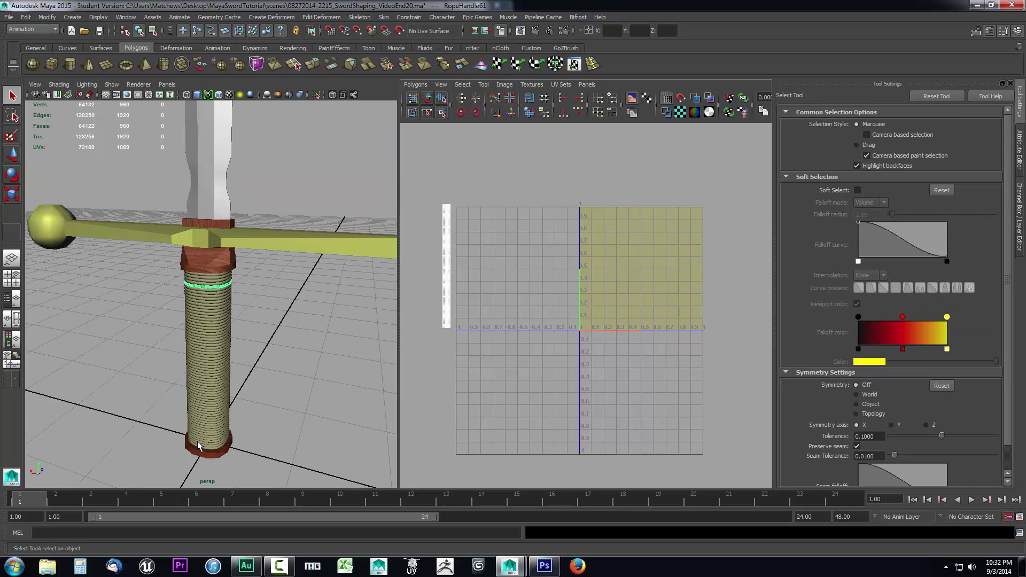
In the Outliner/Persp layout, expand Handle_Ropes and shift-select RopeHandle2 through the last ring.
click(13, 298)
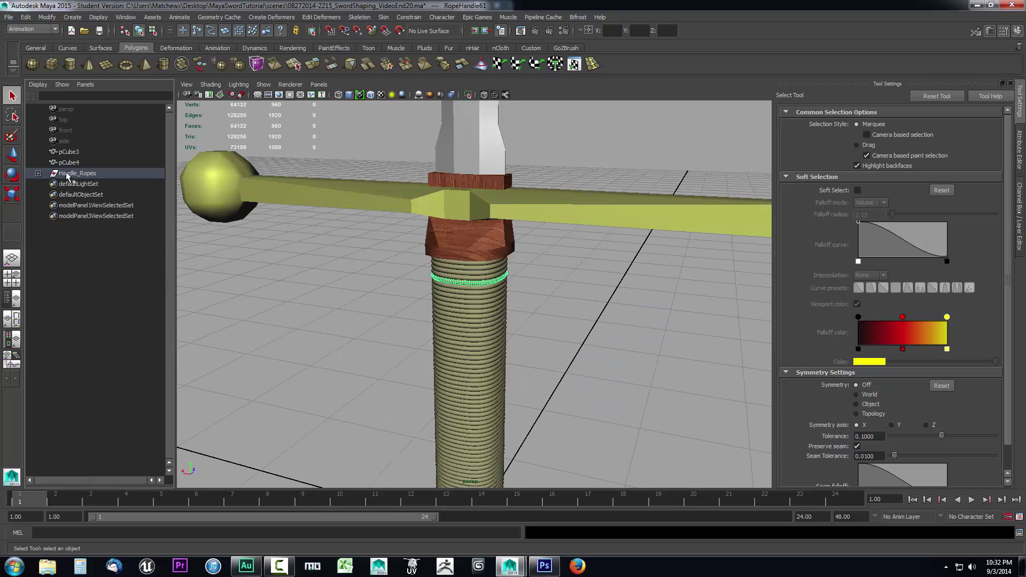
click(39, 173)
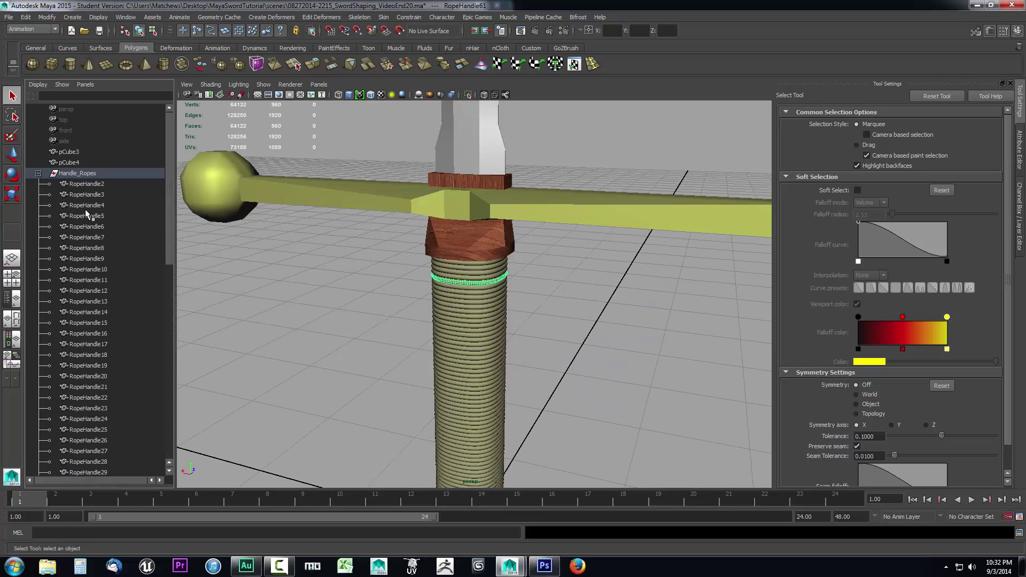
click(90, 186)
scroll(109, 299, down, 12)
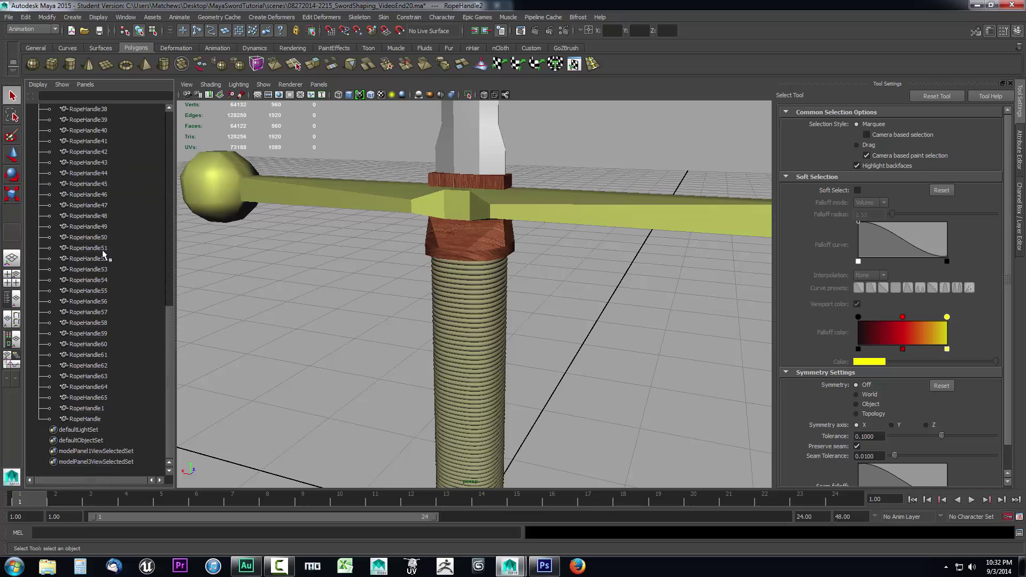
shift+click(85, 419)
scroll(84, 289, up, 13)
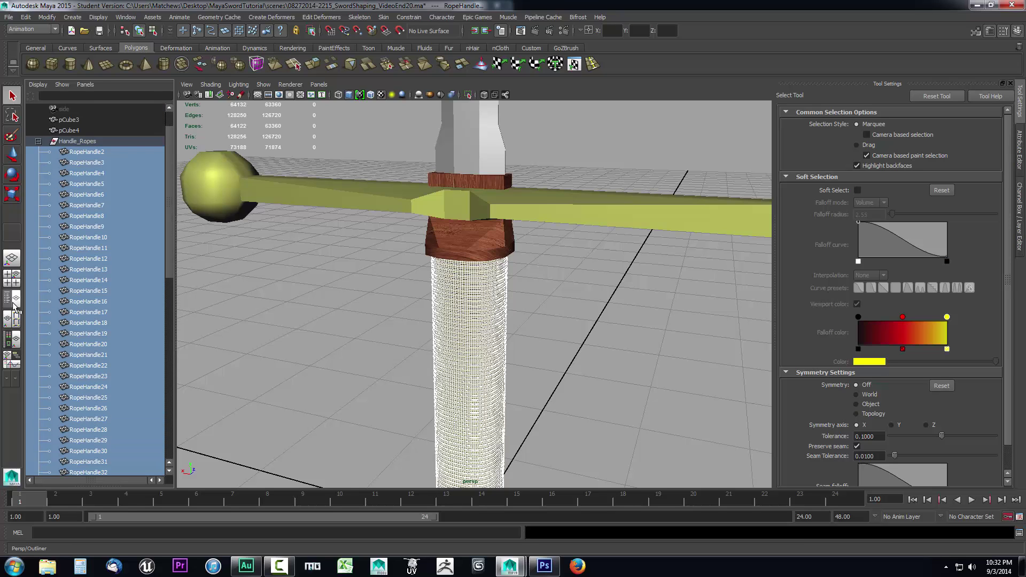
Reselect all rope rings, then select the Handle_Ropes group itself and collapse it.
click(75, 154)
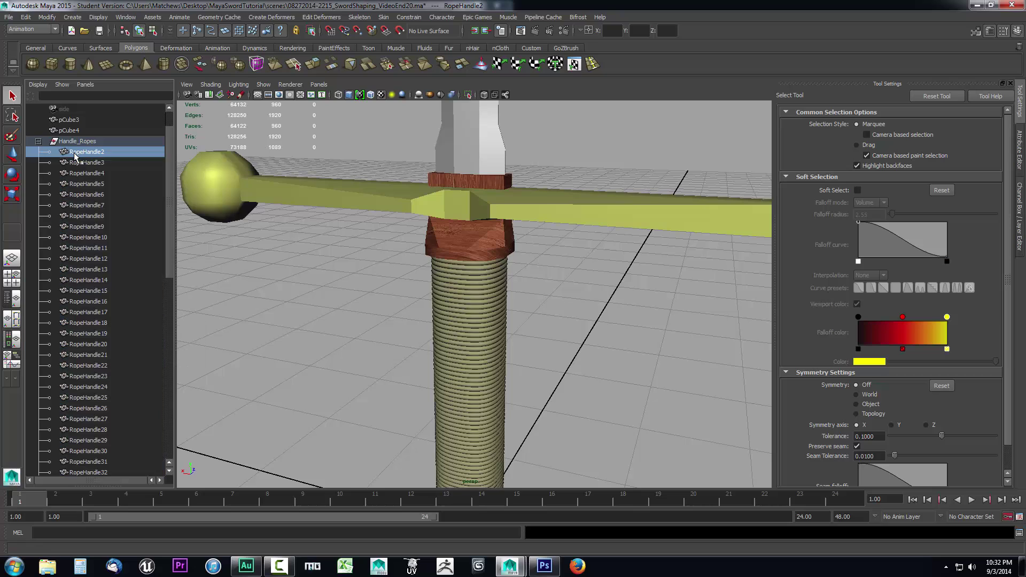
scroll(103, 263, down, 13)
shift+click(89, 419)
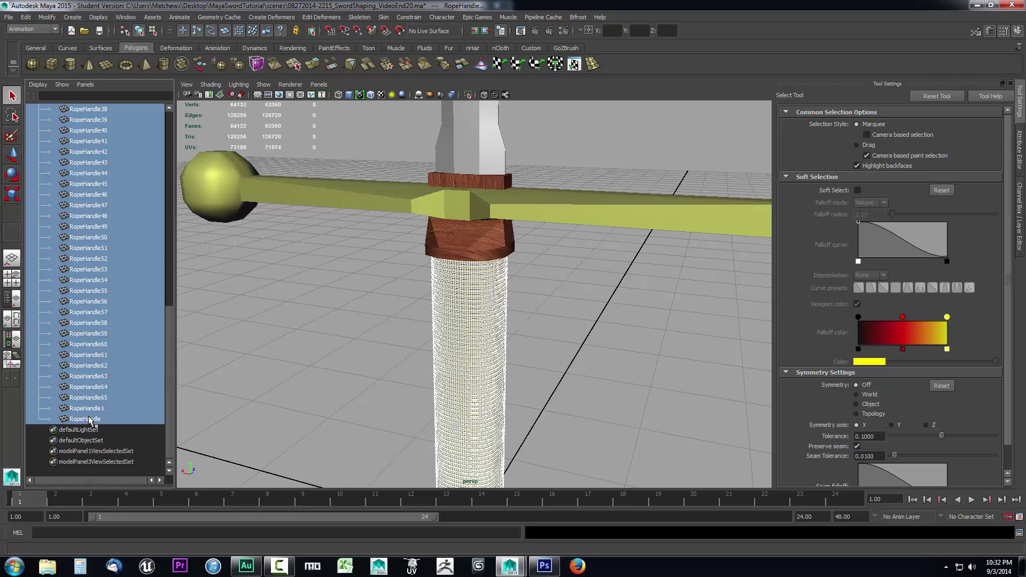
scroll(89, 307, up, 14)
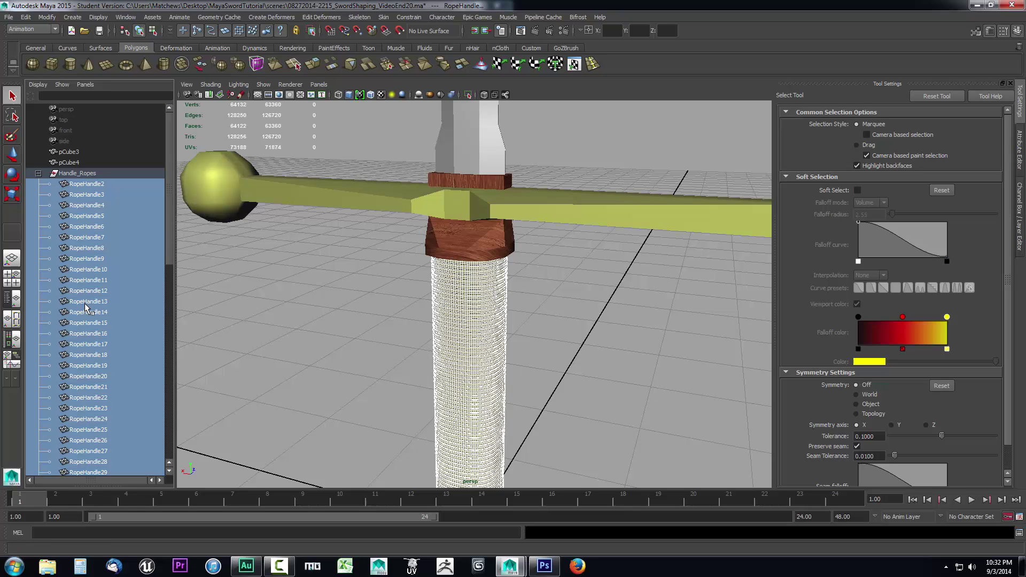
click(74, 173)
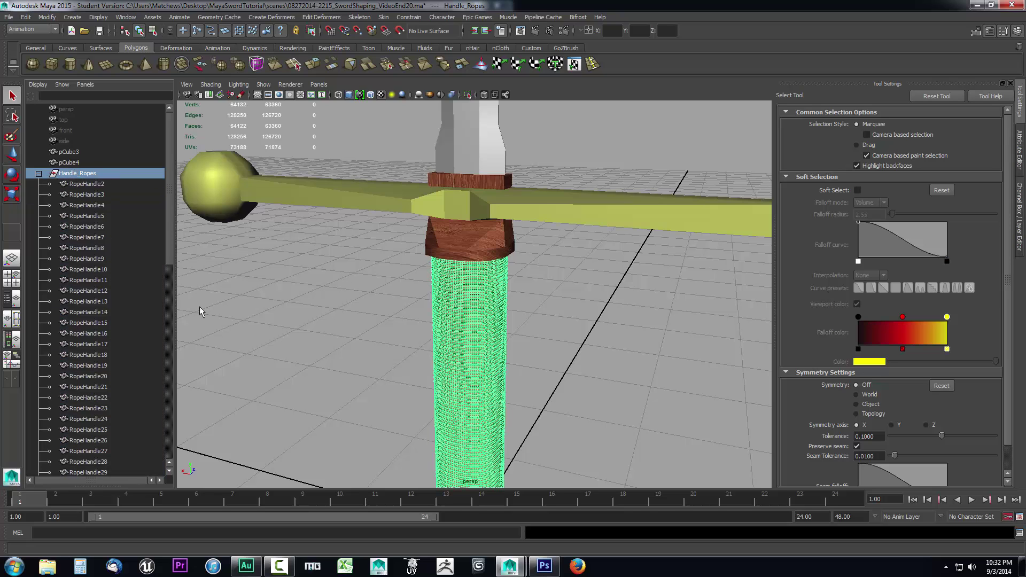
click(38, 173)
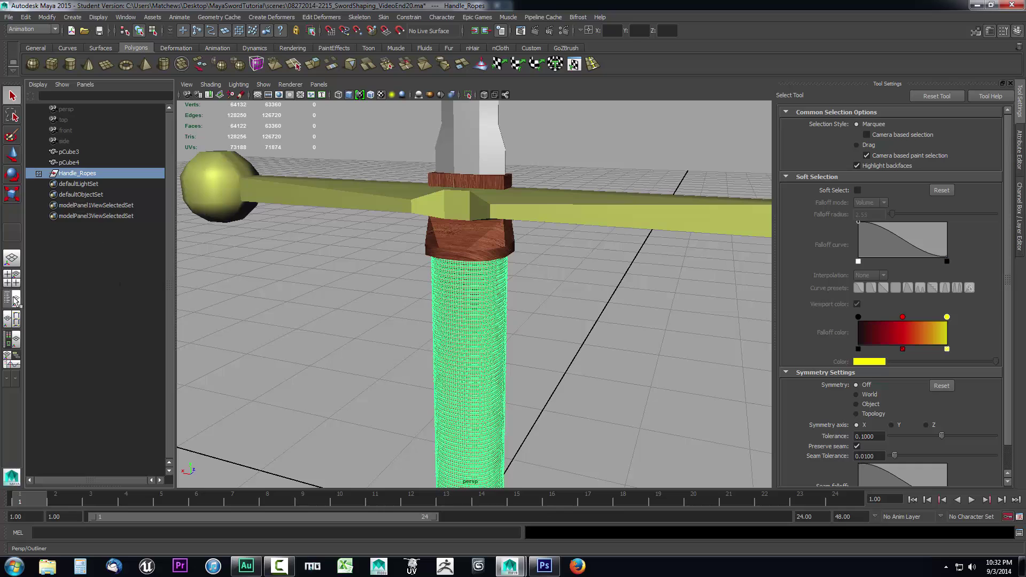
Back in Persp/UV layout, select the rope UV shell and move it into the 0–1 square.
click(15, 319)
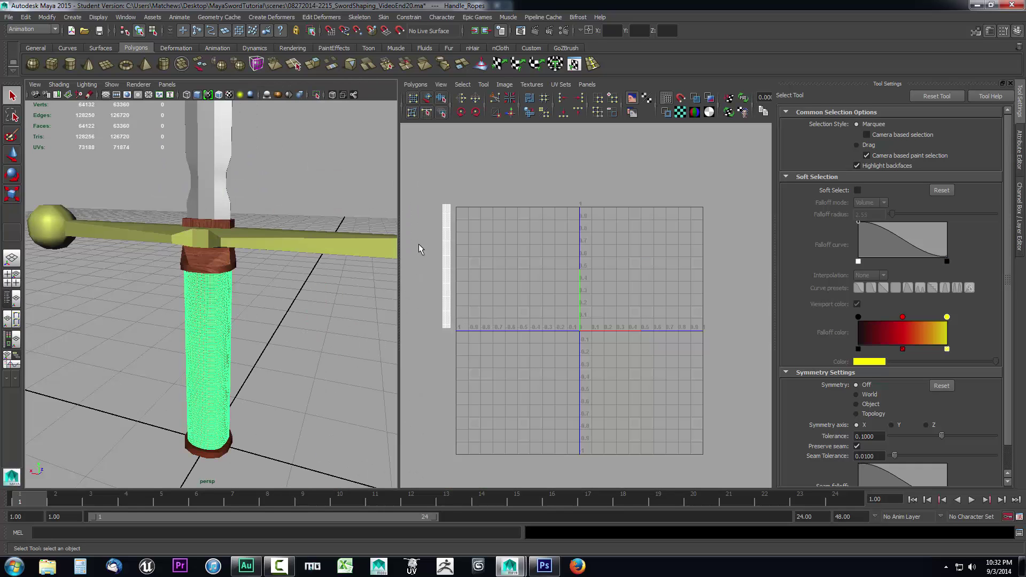
right_drag(443, 260, 412, 235)
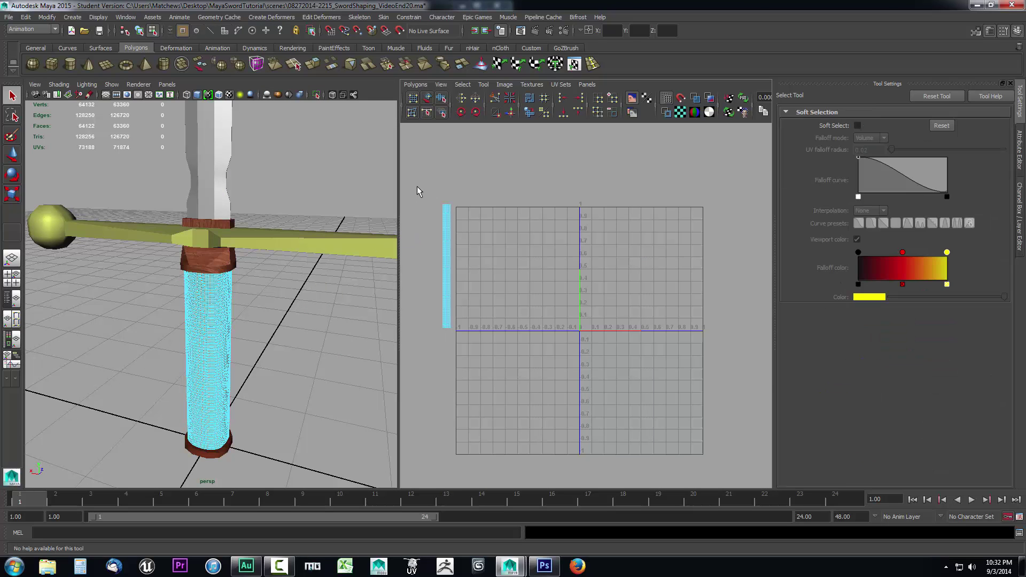
drag(461, 216, 466, 221)
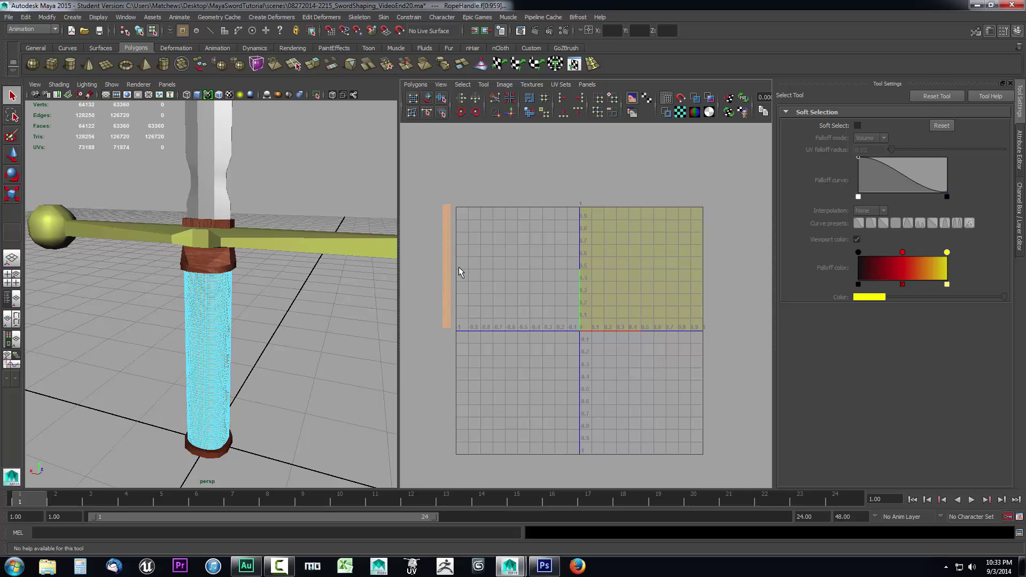
key(w)
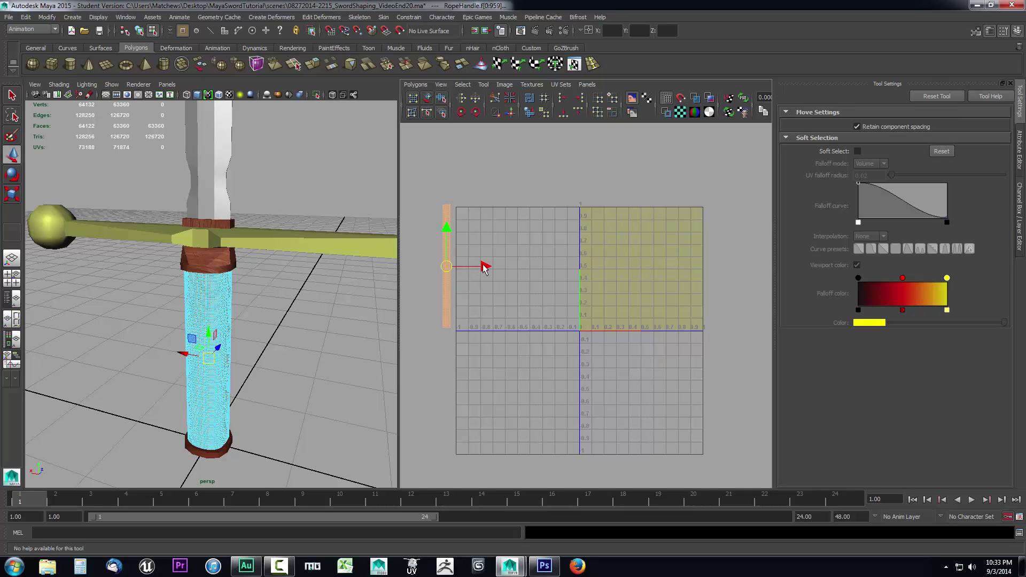
drag(484, 264, 678, 277)
scroll(680, 313, up, 4)
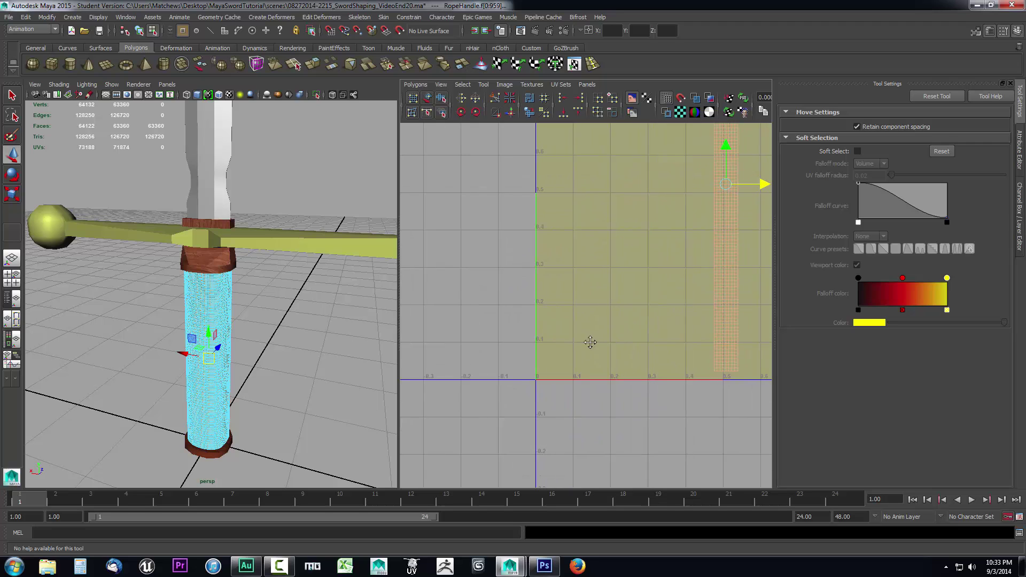
scroll(556, 346, down, 4)
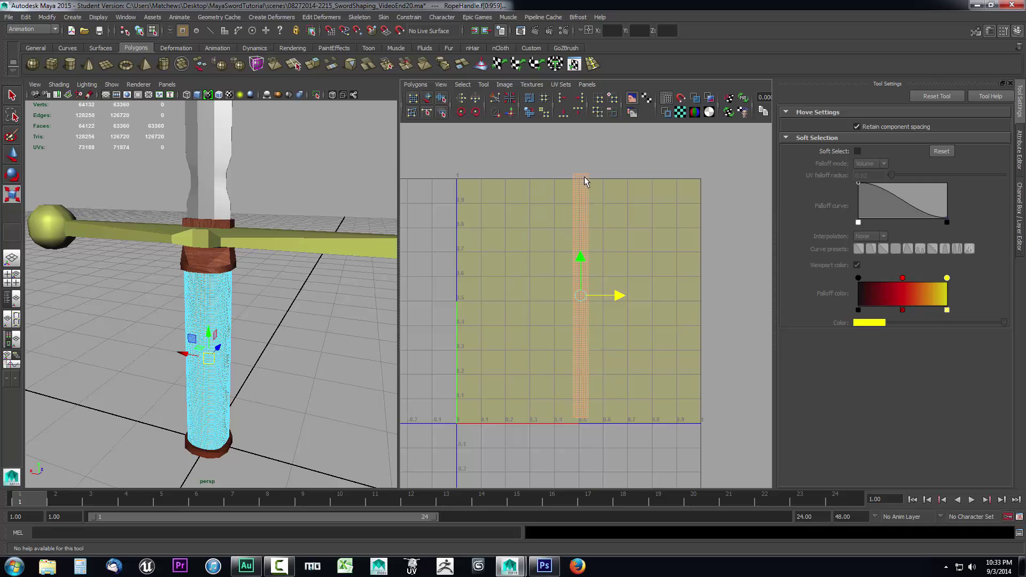
Scale the rope UV strip down to fit and nudge it into place near u 0.5.
key(r)
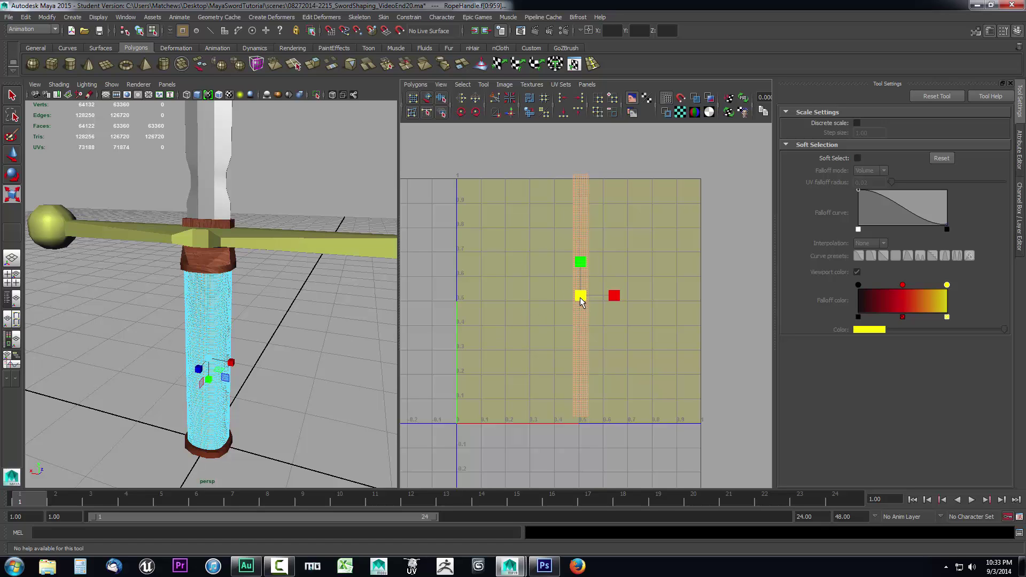
drag(579, 297, 579, 298)
key(w)
drag(583, 263, 583, 270)
key(ctrl+z)
key(ctrl+z)
key(r)
drag(582, 298, 580, 297)
key(w)
drag(581, 261, 583, 268)
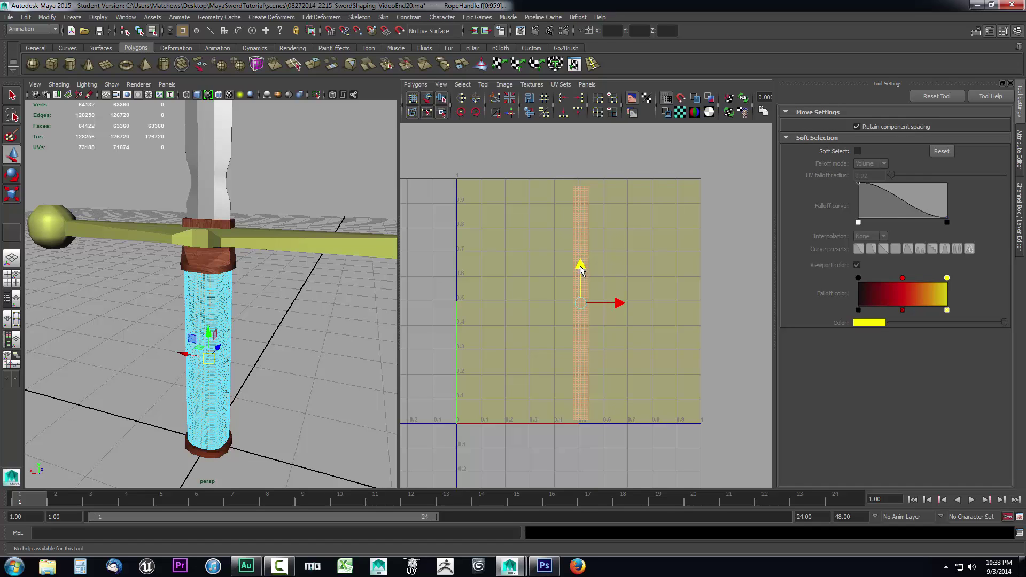
drag(583, 268, 582, 266)
Deselect the UVs, reselect the rope rings in object mode, and open the Polygons menu.
click(618, 302)
click(592, 255)
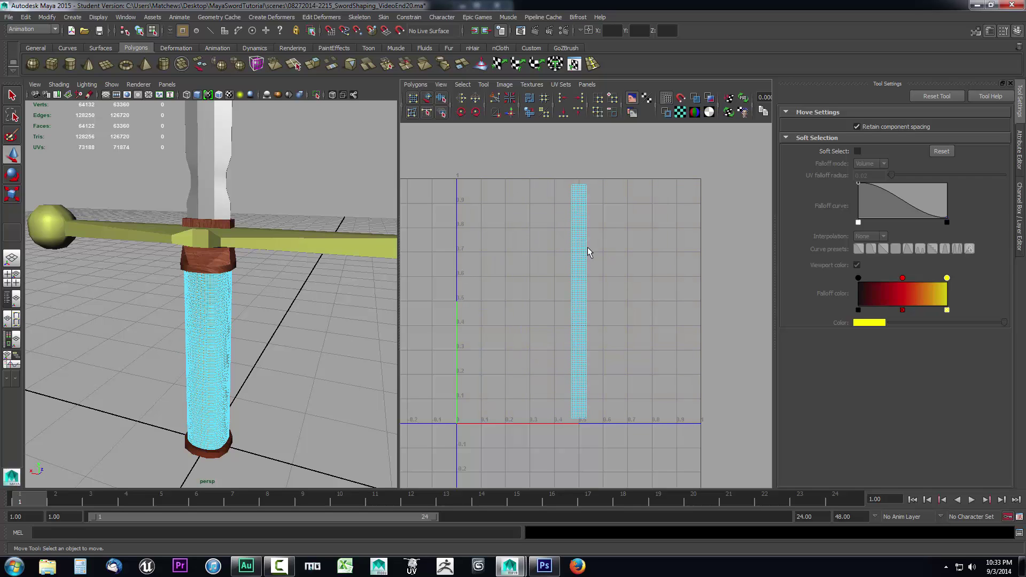
click(208, 289)
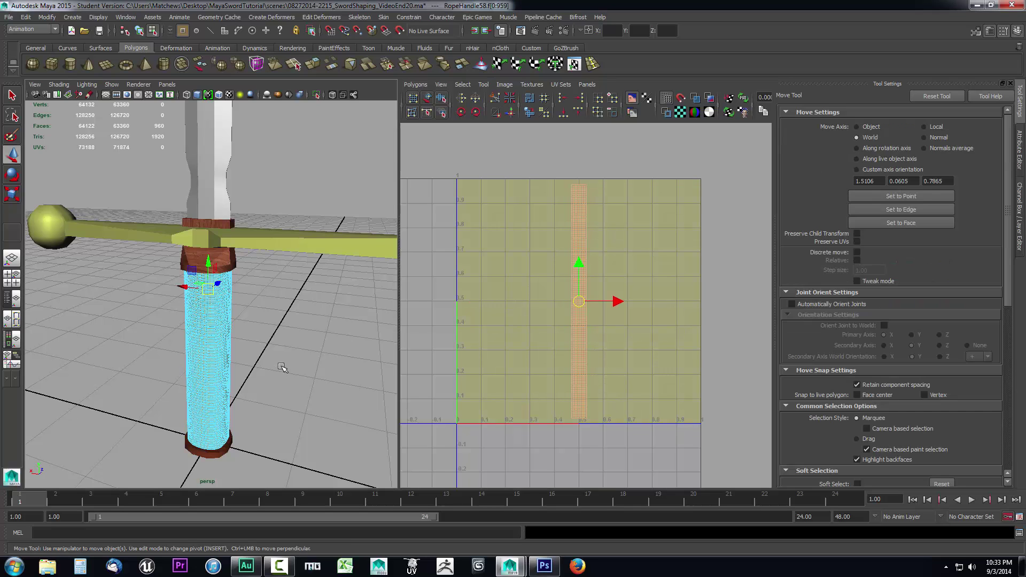
scroll(209, 277, up, 6)
click(209, 278)
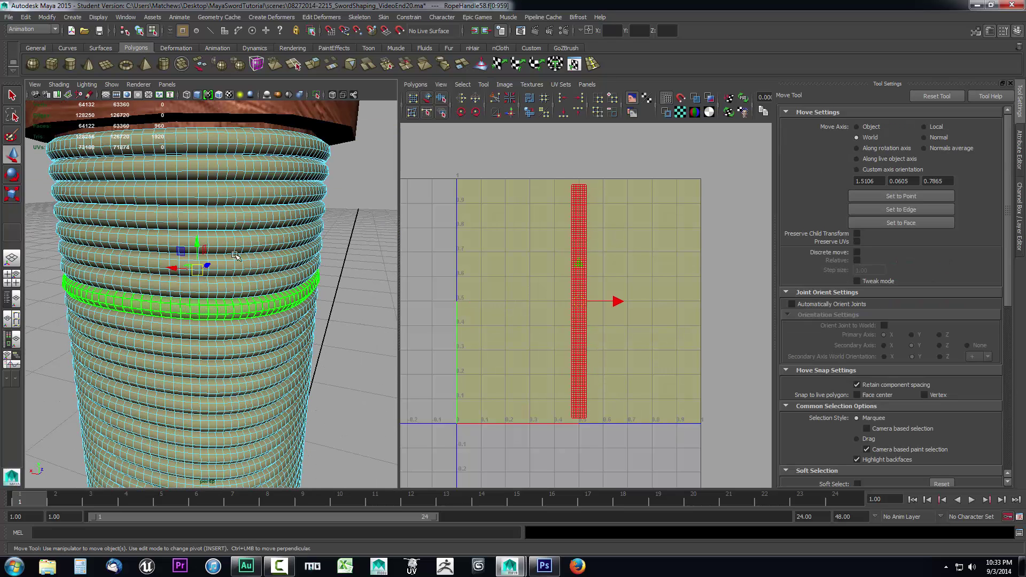
right_drag(239, 269, 273, 252)
click(237, 303)
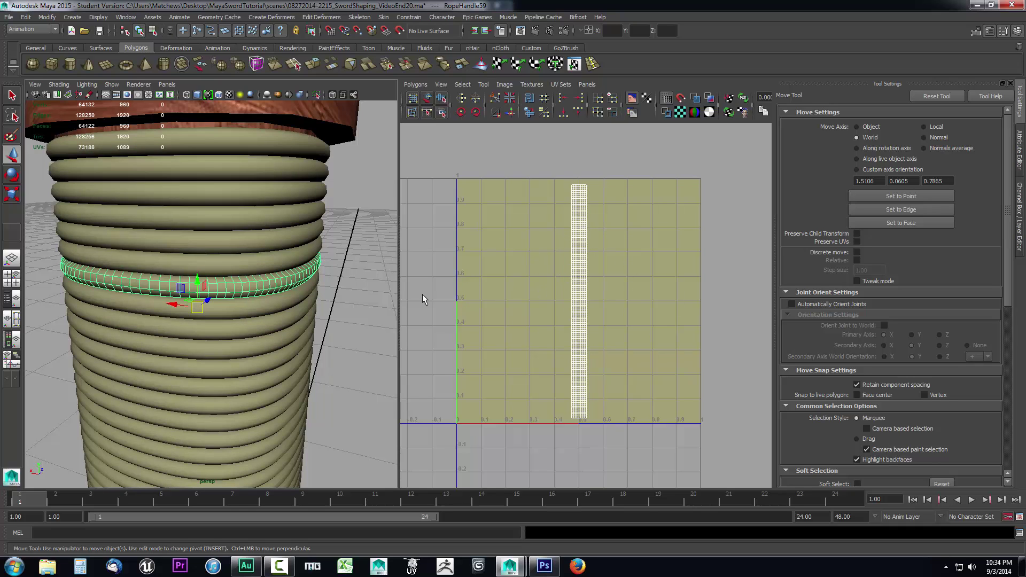
click(415, 85)
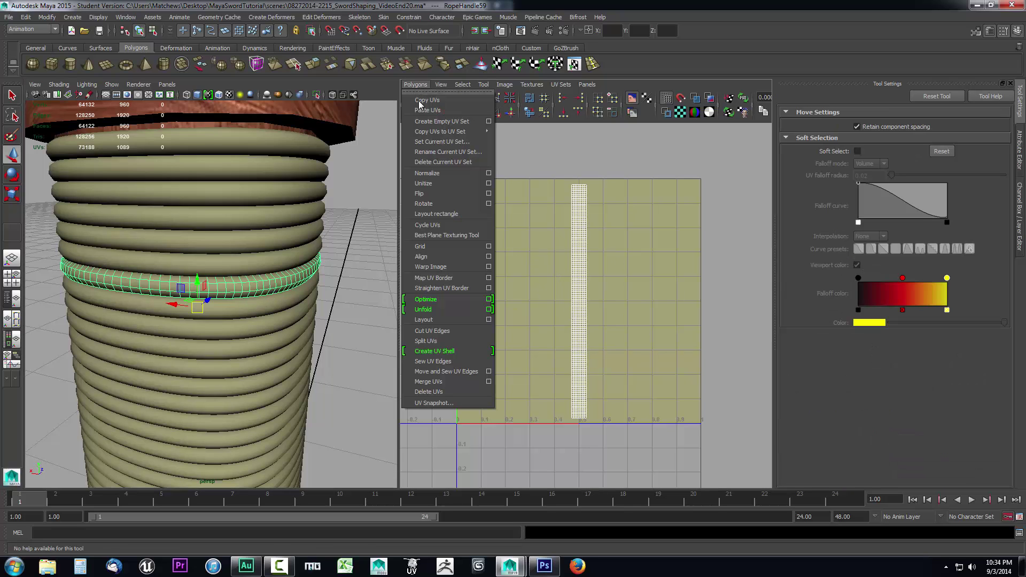
Open UV Snapshot, enlarge the dialog, and set the file to images/UV_Snap_Rope.
click(436, 403)
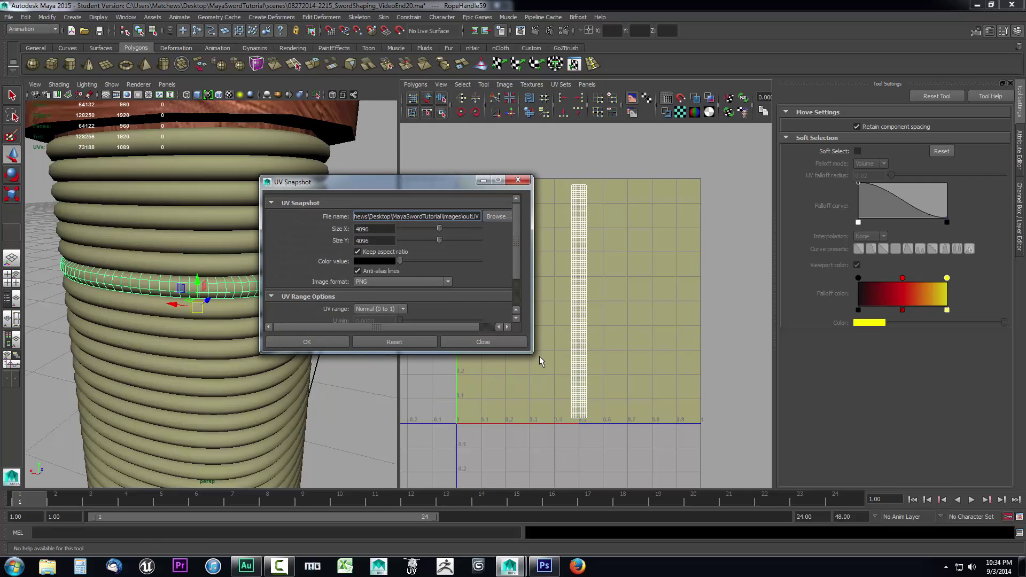
drag(536, 354, 550, 382)
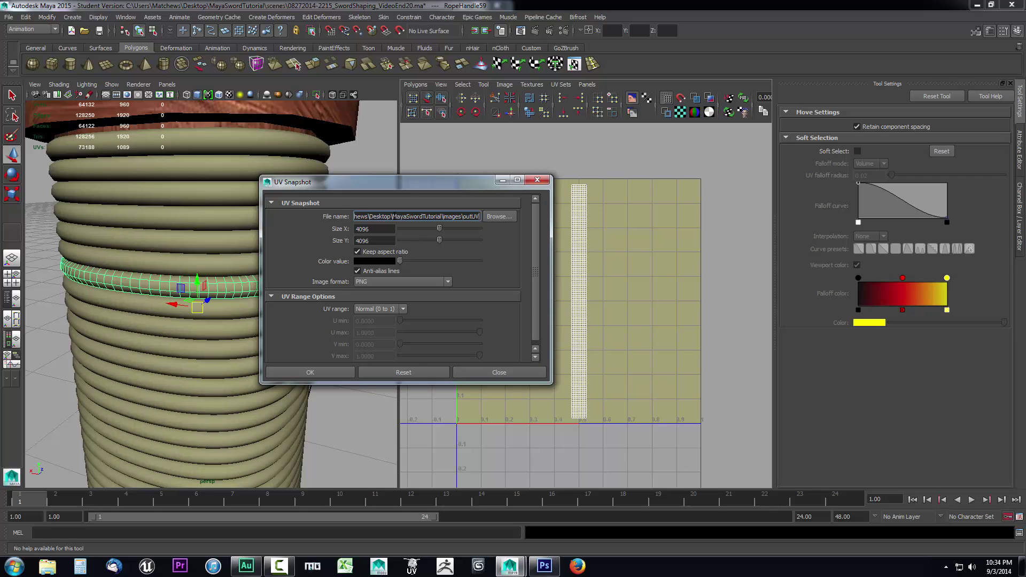
click(500, 217)
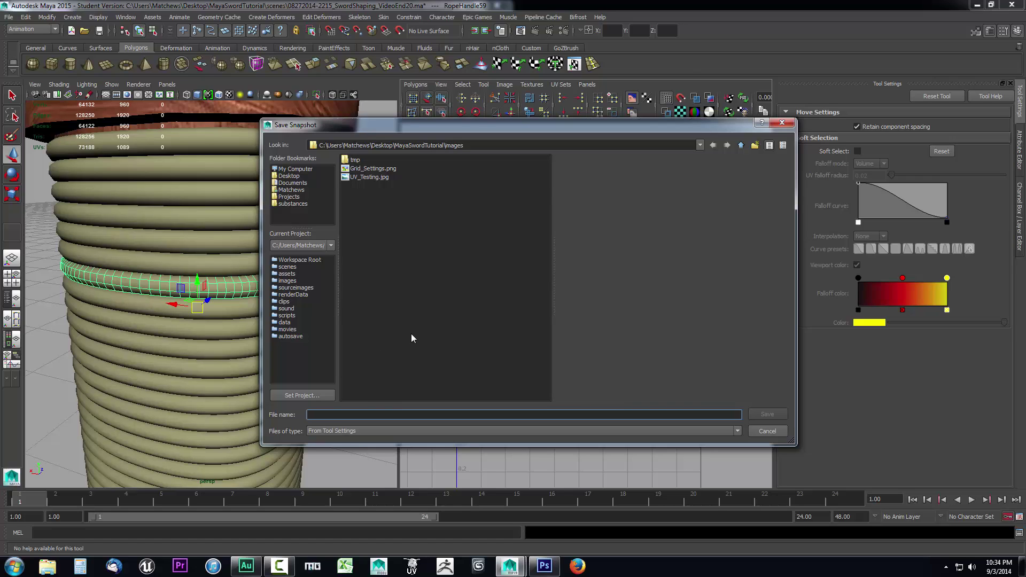
text(UV_Snap_Rope)
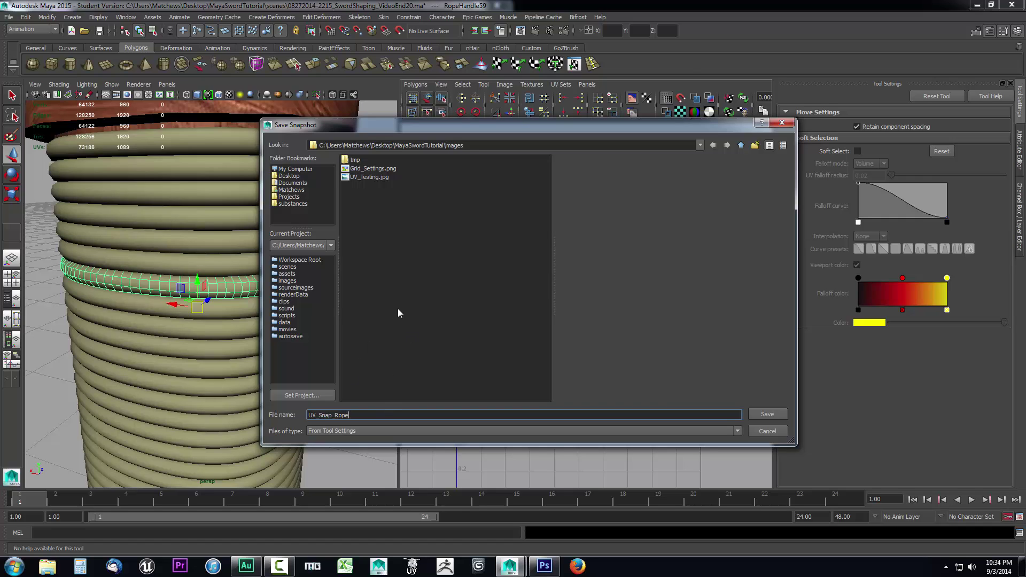
click(766, 416)
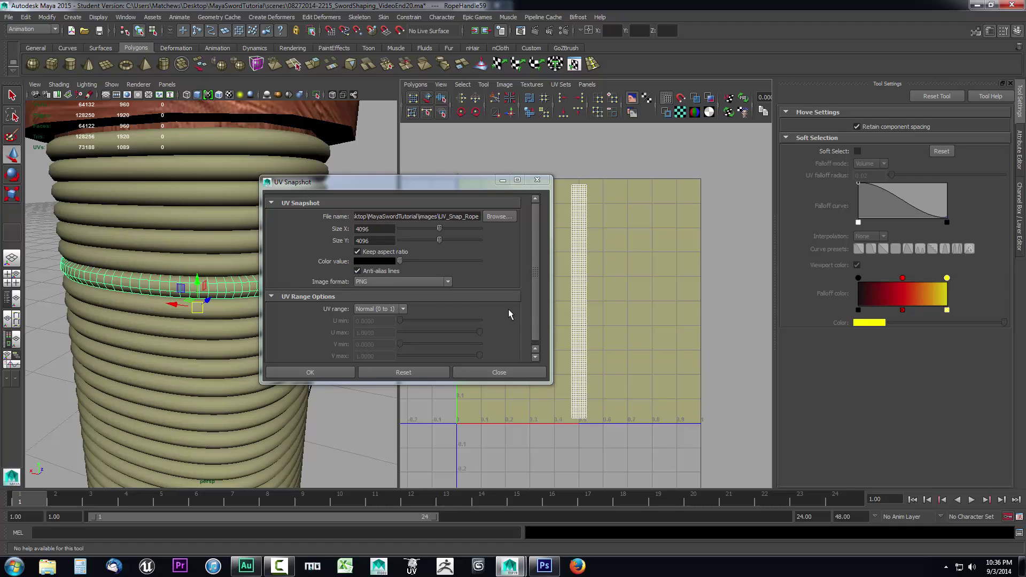
Check the image format options and keep PNG for the snapshot.
click(378, 280)
click(376, 329)
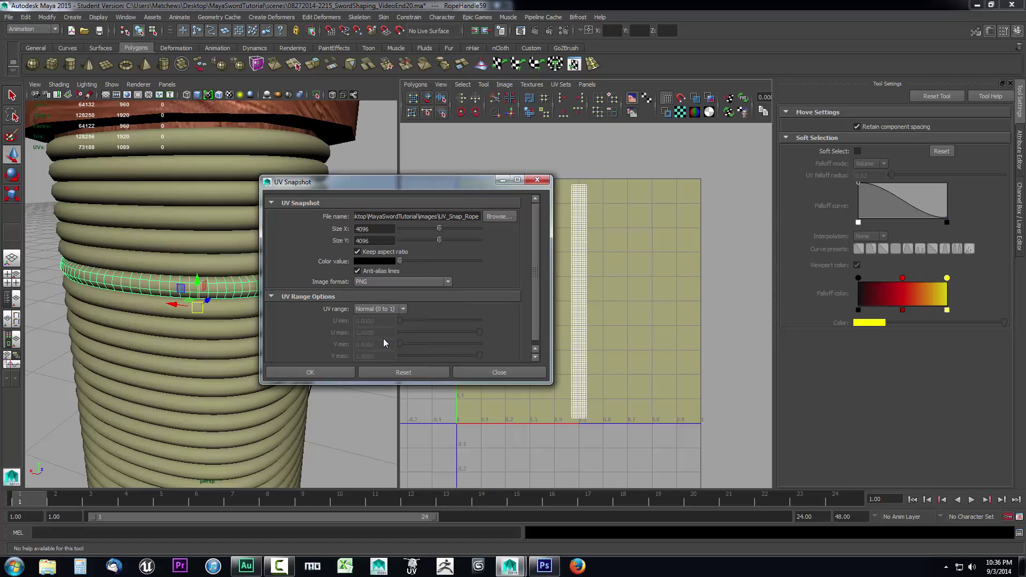
click(372, 283)
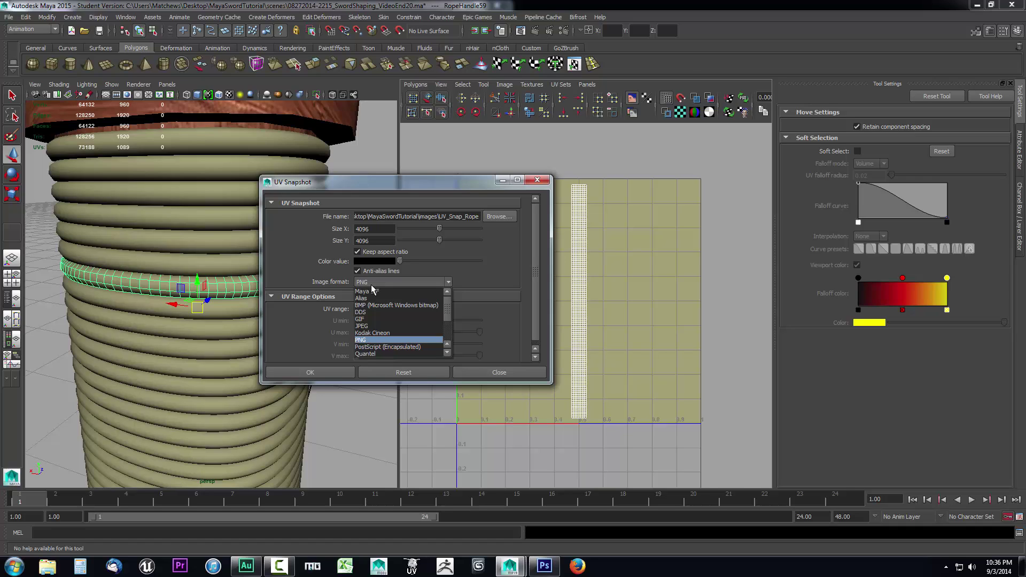
click(372, 286)
click(372, 286)
click(361, 341)
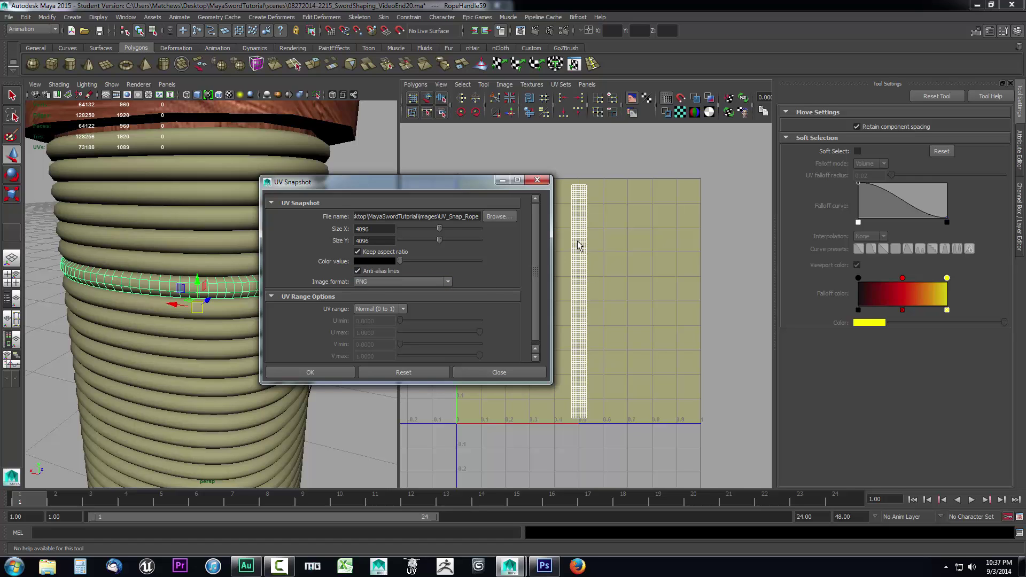
Move the snapshot dialog aside and pan the UV view to show the whole 0–1 square.
scroll(587, 283, up, 1)
scroll(587, 277, up, 2)
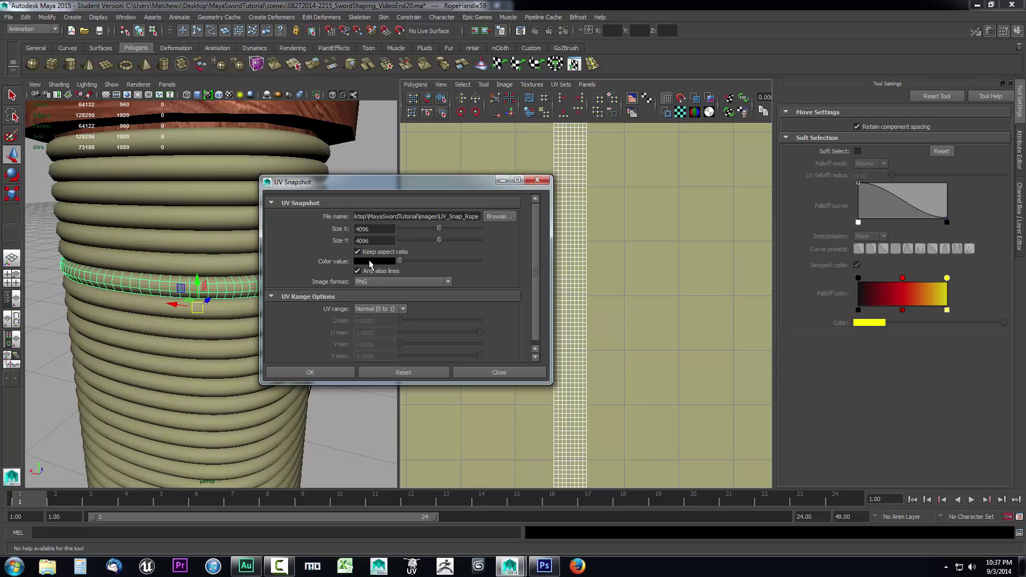
scroll(443, 335, down, 1)
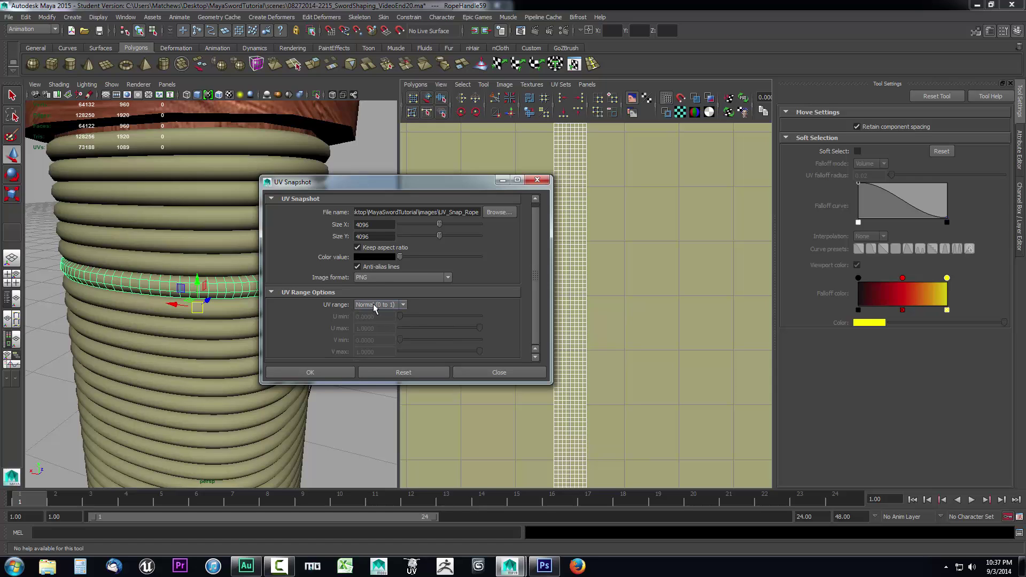
scroll(657, 304, down, 3)
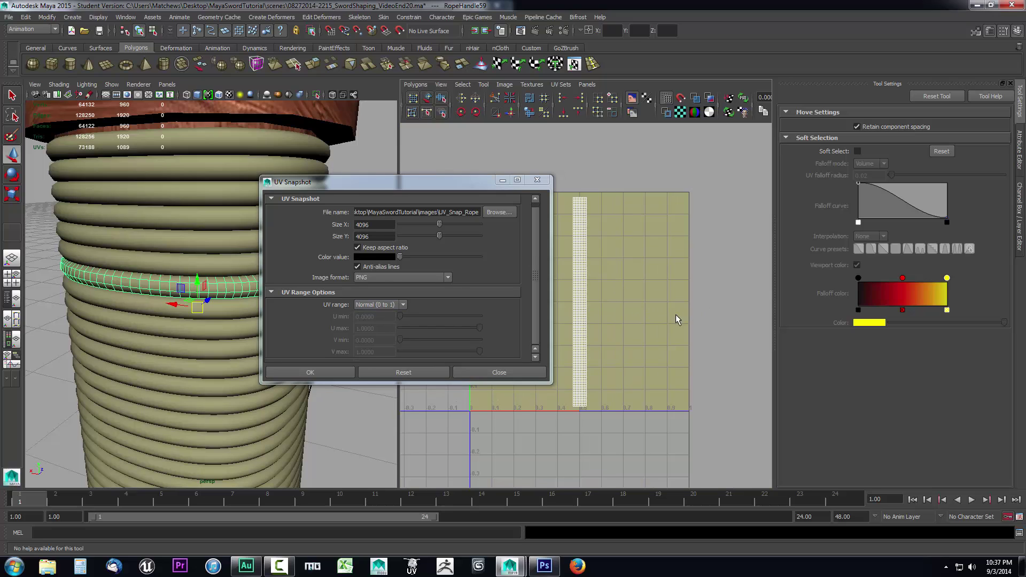
alt+middle_drag(617, 340, 705, 332)
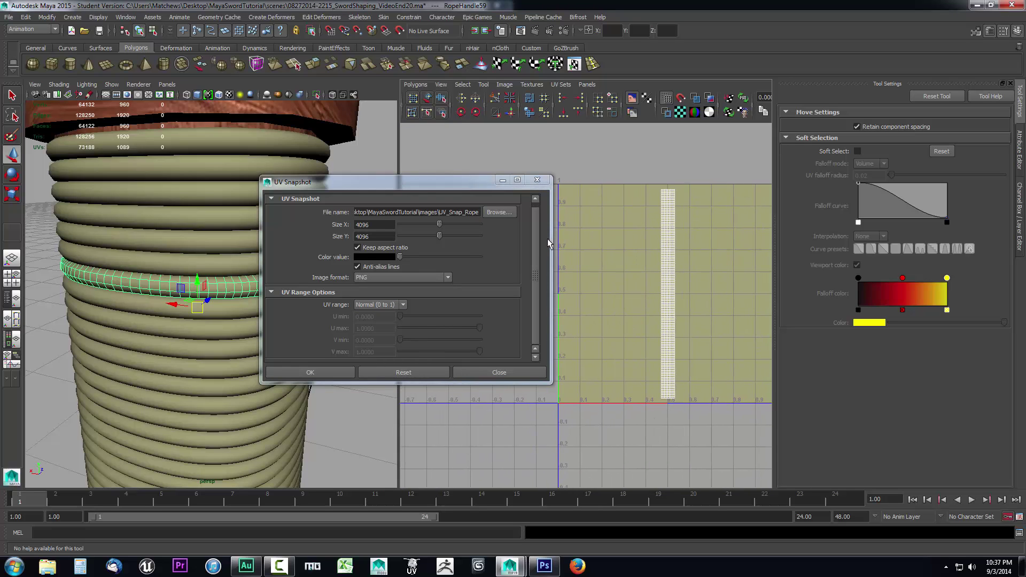
drag(431, 184, 283, 187)
alt+middle_drag(597, 369, 535, 362)
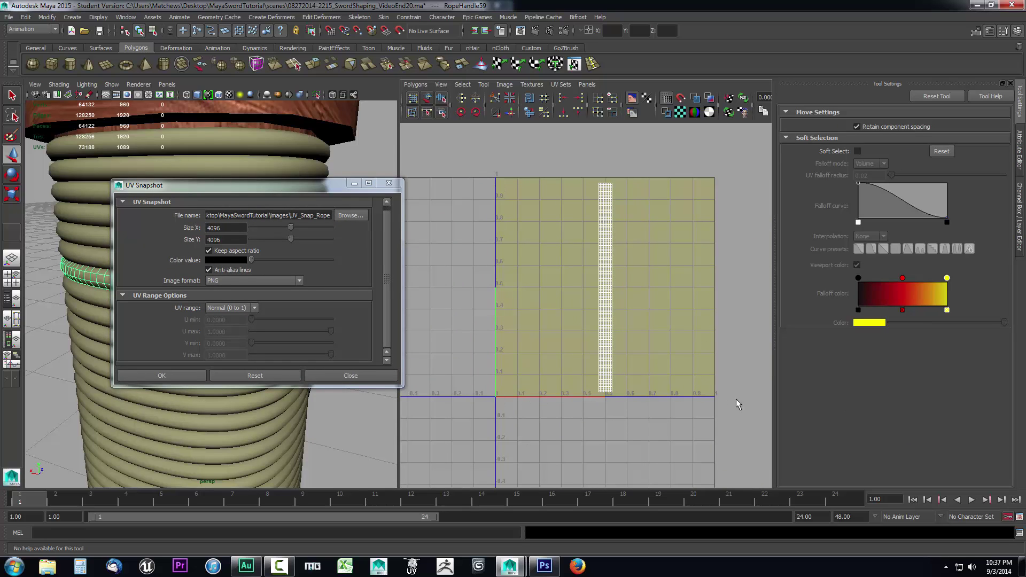
alt+middle_drag(602, 446, 579, 310)
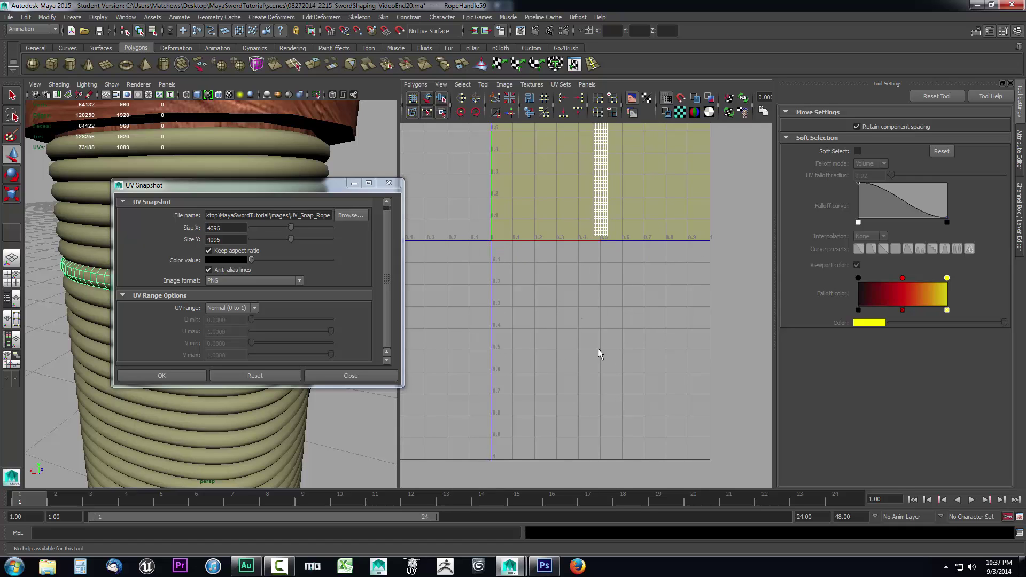
alt+middle_drag(535, 313, 549, 458)
Try the user-specified UV range, then set it back to Normal (0 to 1).
click(255, 308)
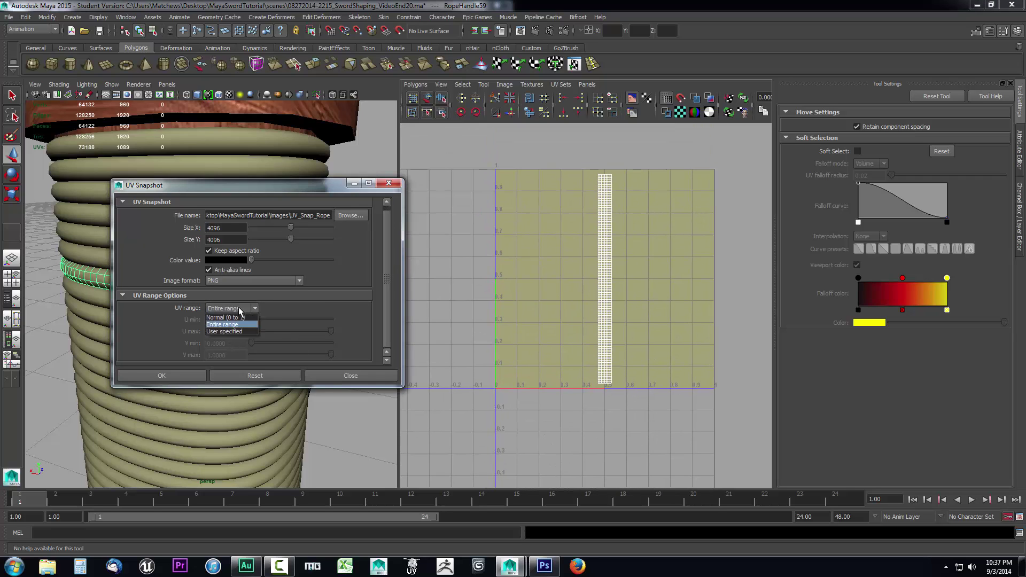
click(237, 332)
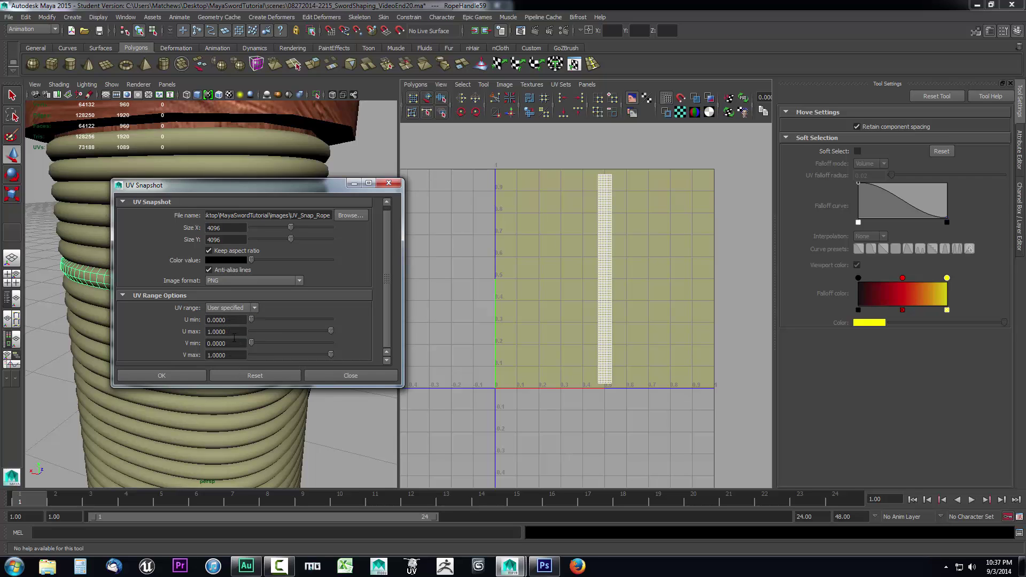
alt+middle_drag(522, 394, 647, 246)
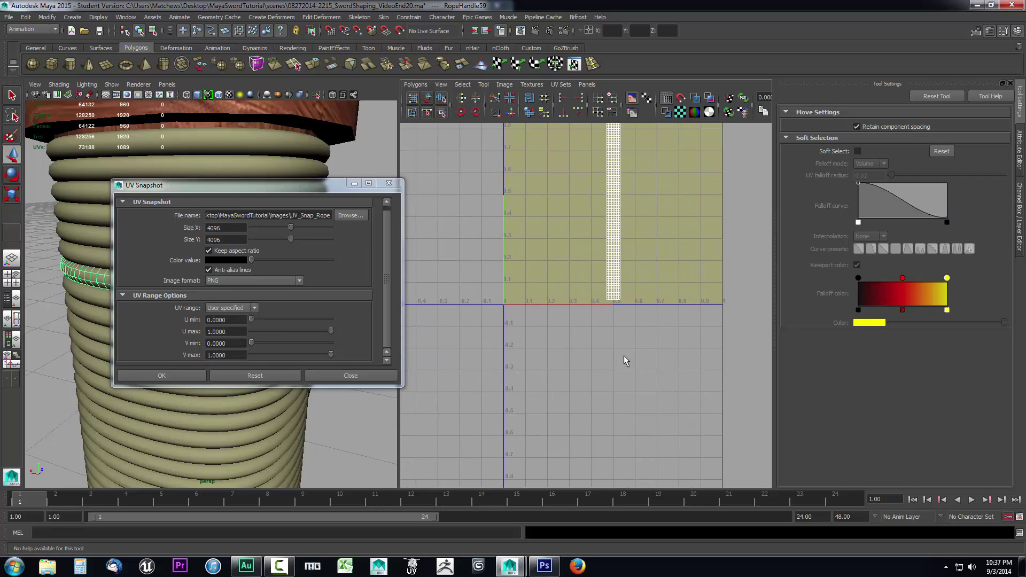
alt+middle_drag(565, 360, 569, 456)
click(230, 308)
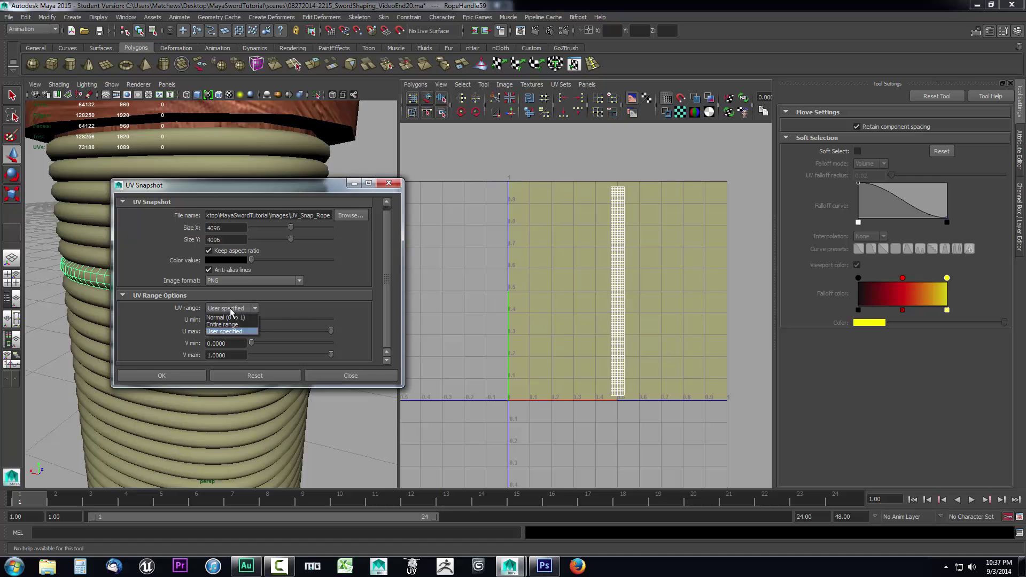
click(224, 318)
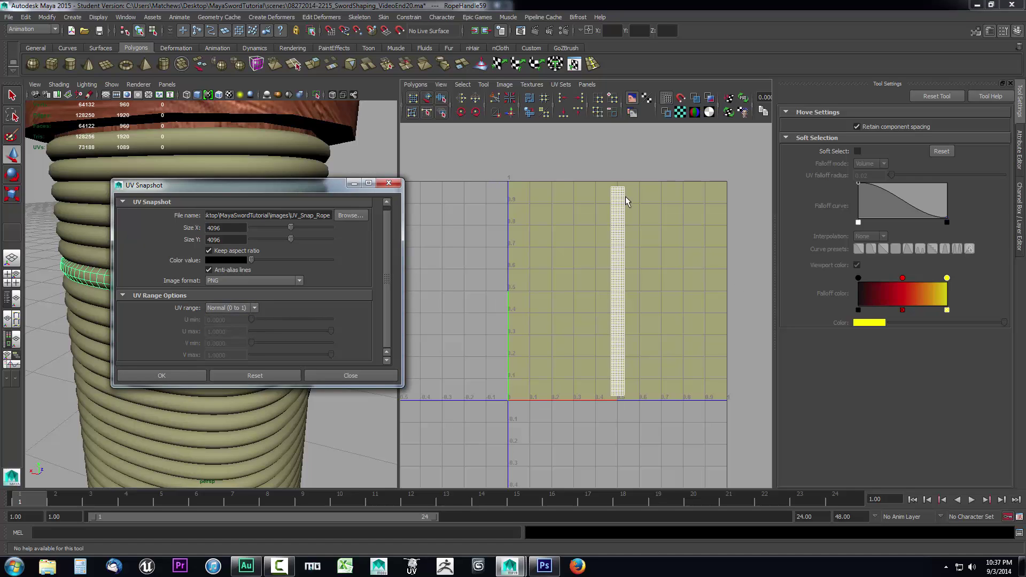
scroll(614, 348, up, 3)
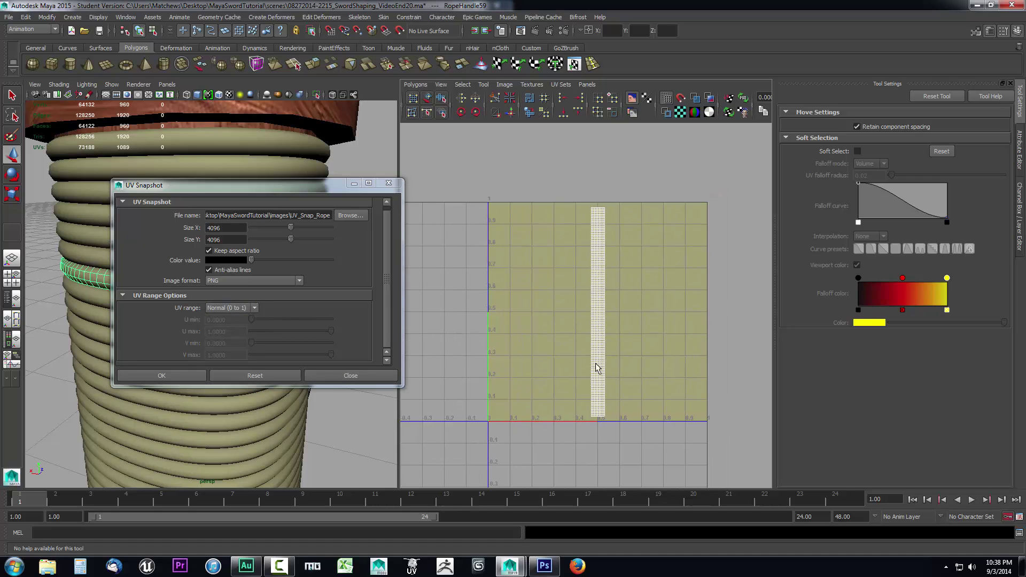
scroll(613, 347, down, 2)
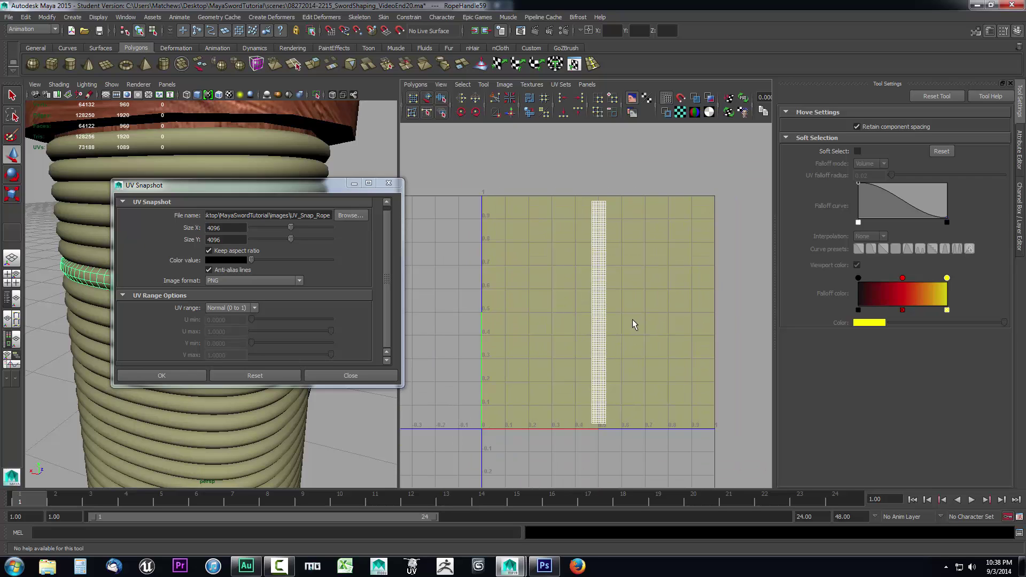
scroll(310, 328, up, 1)
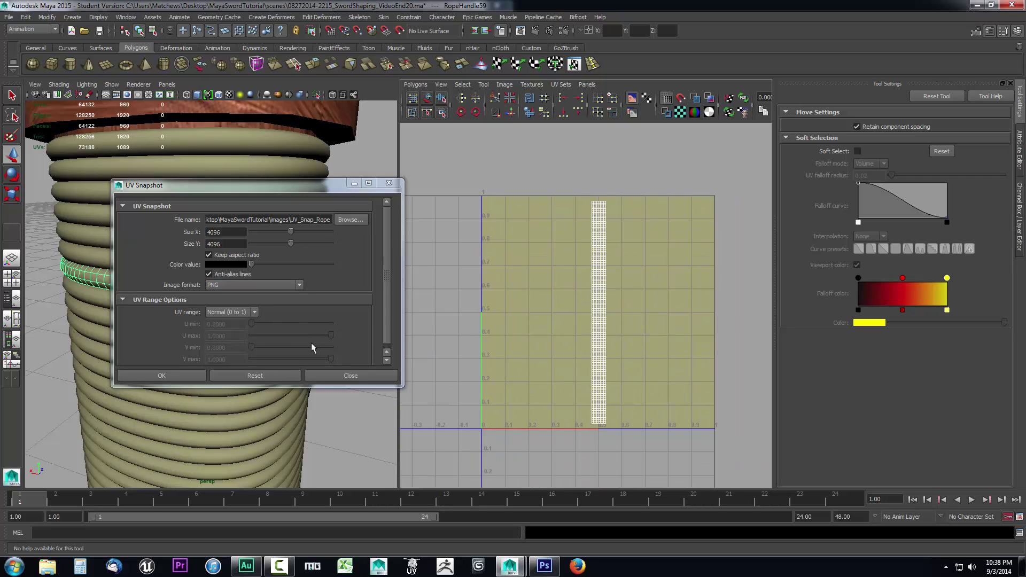
click(175, 377)
Export the rope UV snapshot and frame the whole sword in the 3D view.
click(175, 376)
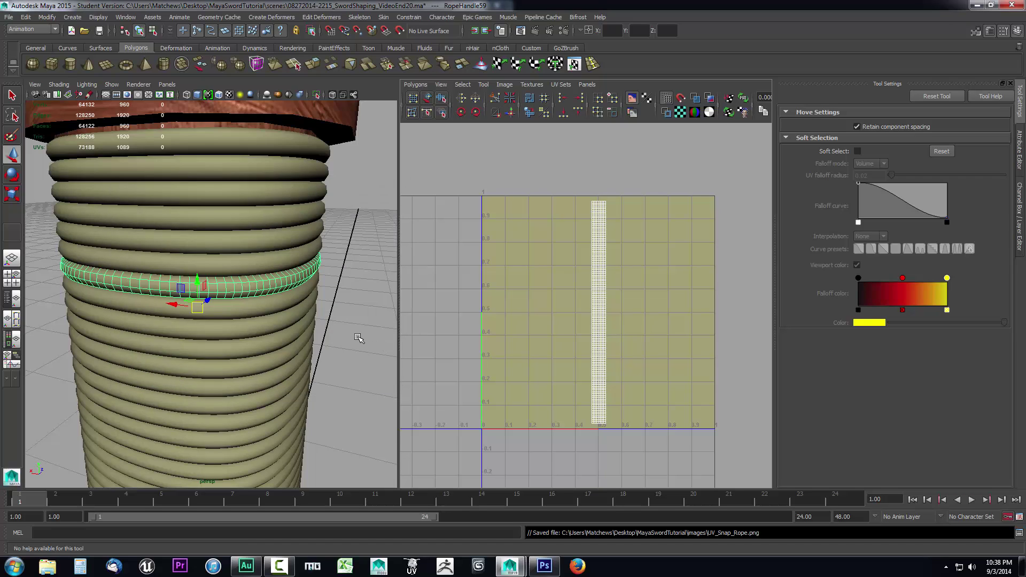
key(a)
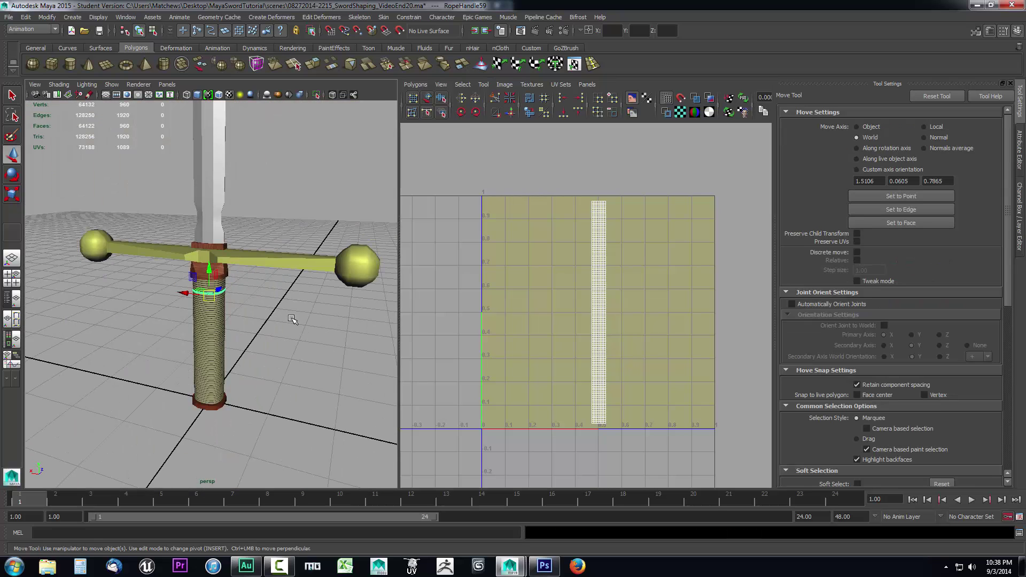
scroll(298, 355, down, 5)
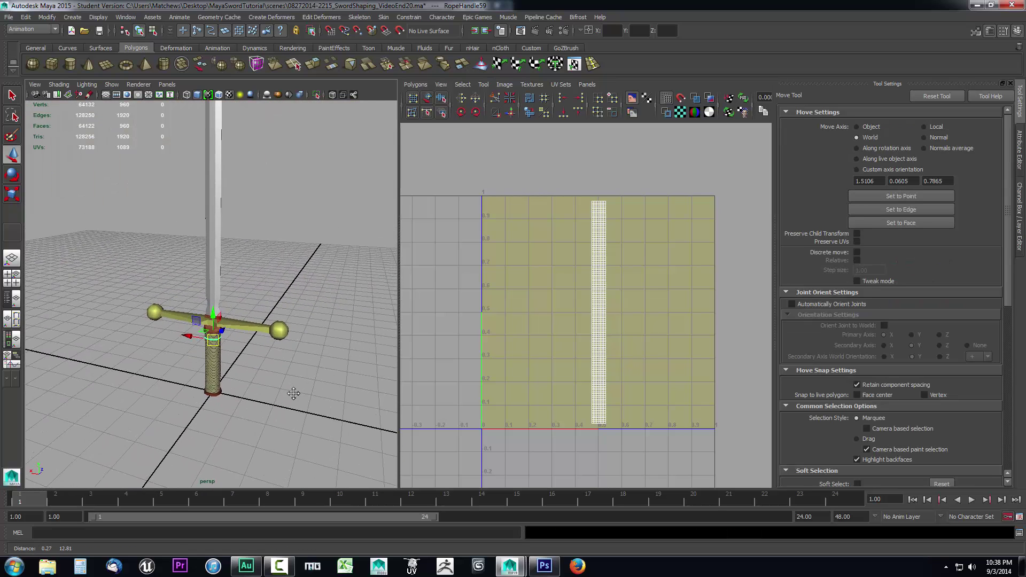
scroll(278, 310, up, 5)
alt+middle_drag(273, 302, 299, 244)
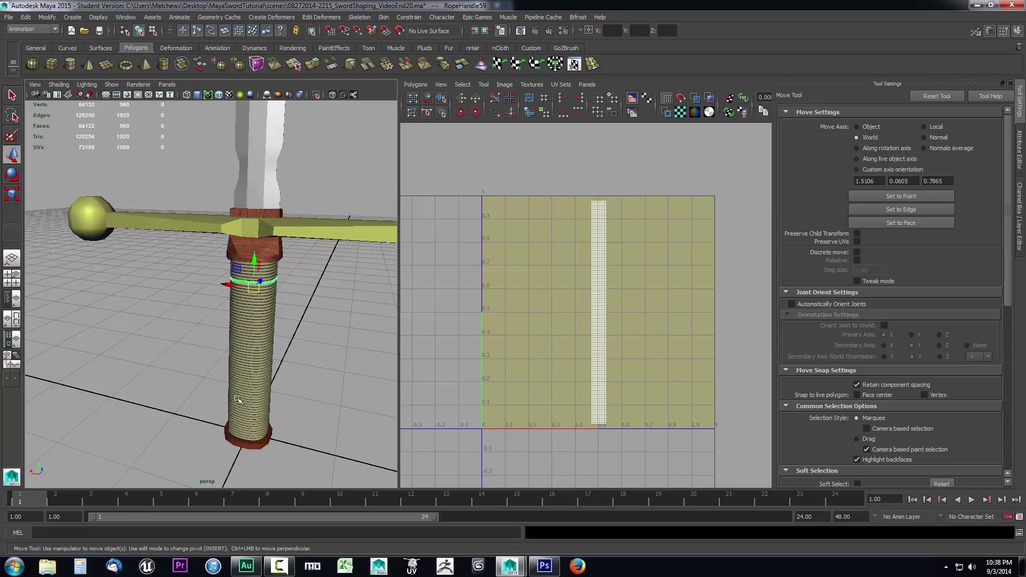
Select the sword's guard and blade piece (pCube4) to show its UVs over the wood texture.
alt+drag(289, 354, 236, 333)
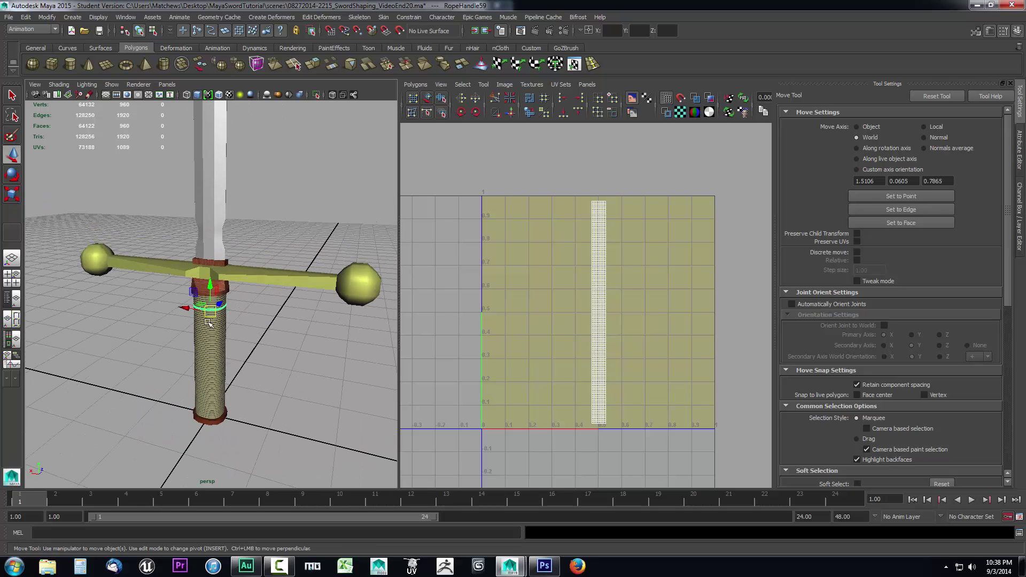
scroll(85, 291, up, 5)
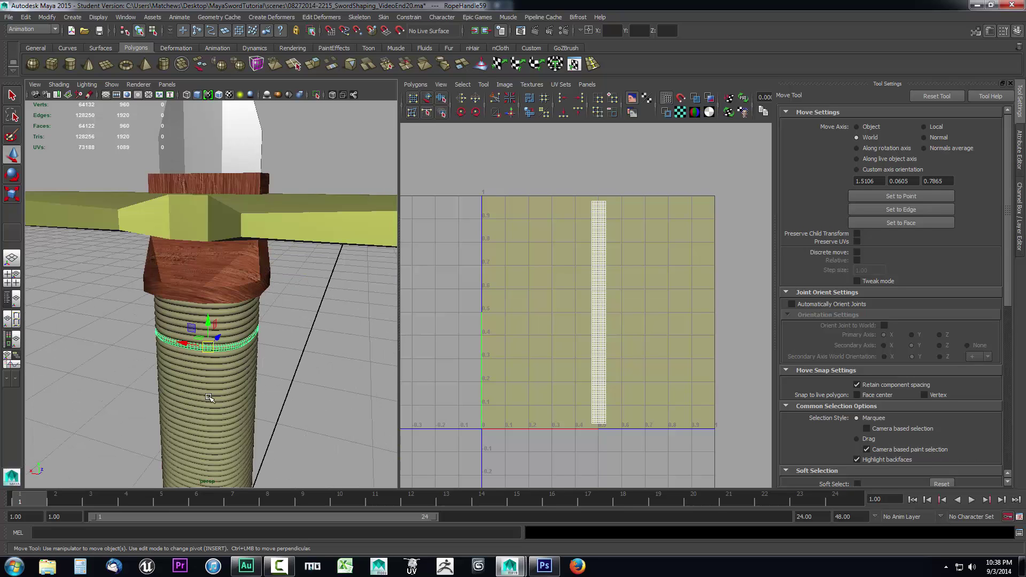
scroll(216, 304, down, 5)
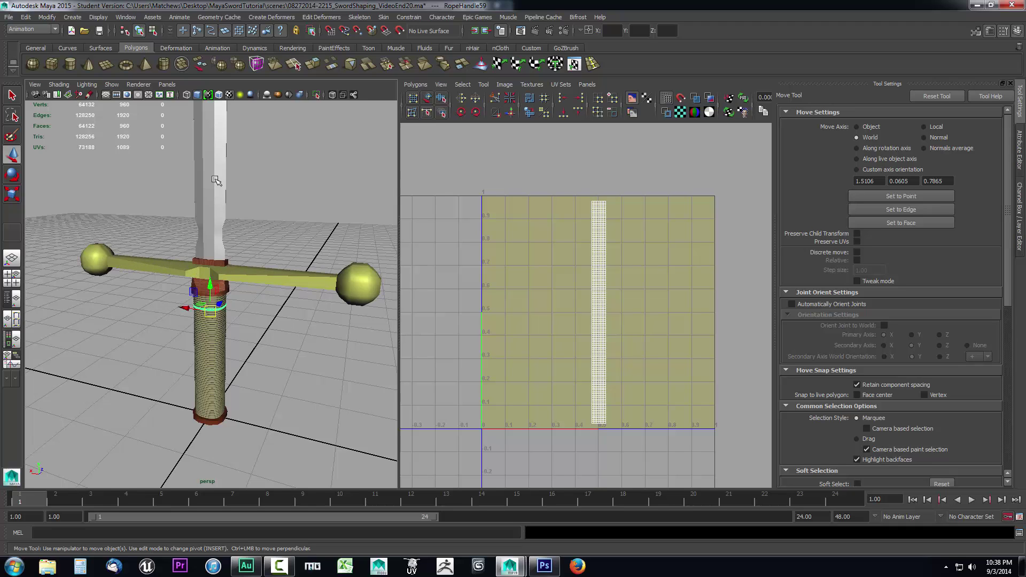
click(245, 276)
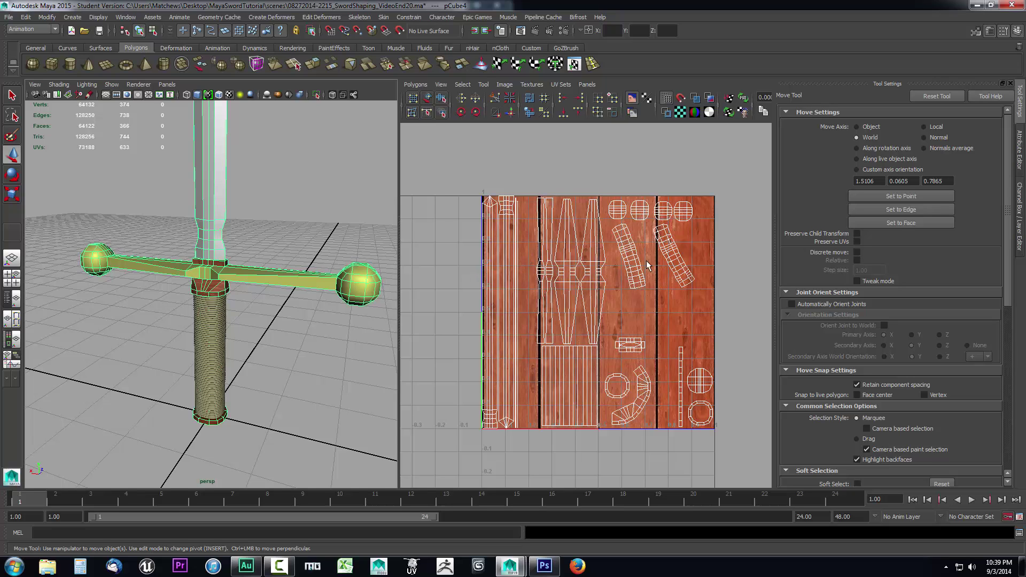
right_drag(563, 252, 555, 233)
click(592, 253)
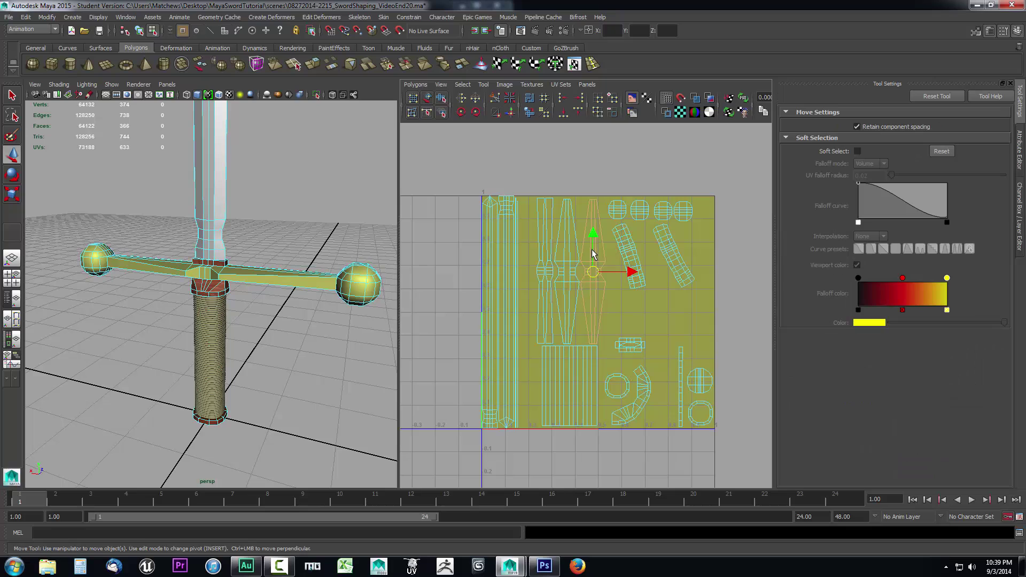
click(640, 315)
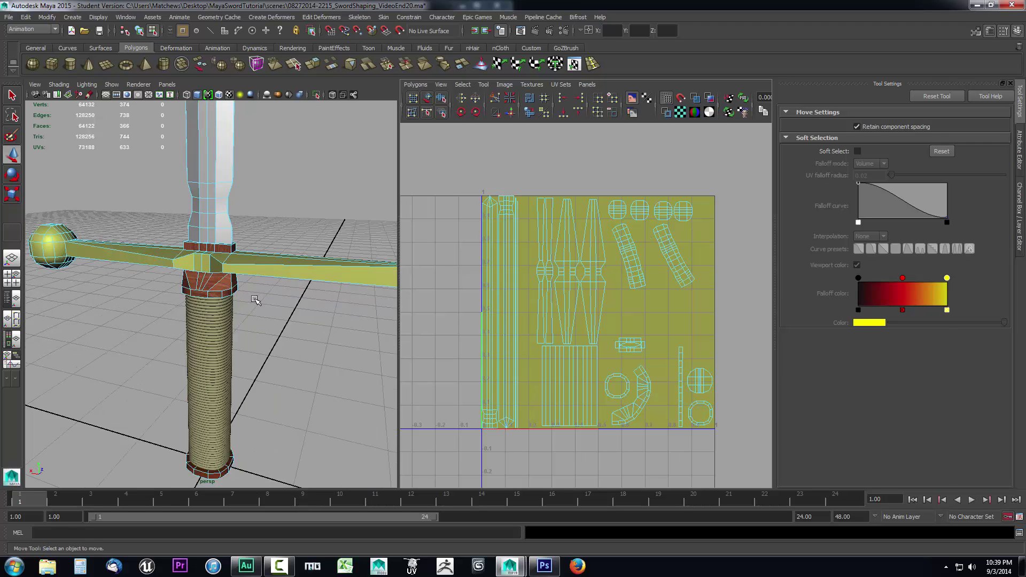
scroll(258, 287, up, 3)
scroll(262, 307, down, 3)
click(252, 274)
click(292, 345)
click(268, 279)
right_drag(266, 273, 294, 259)
click(275, 278)
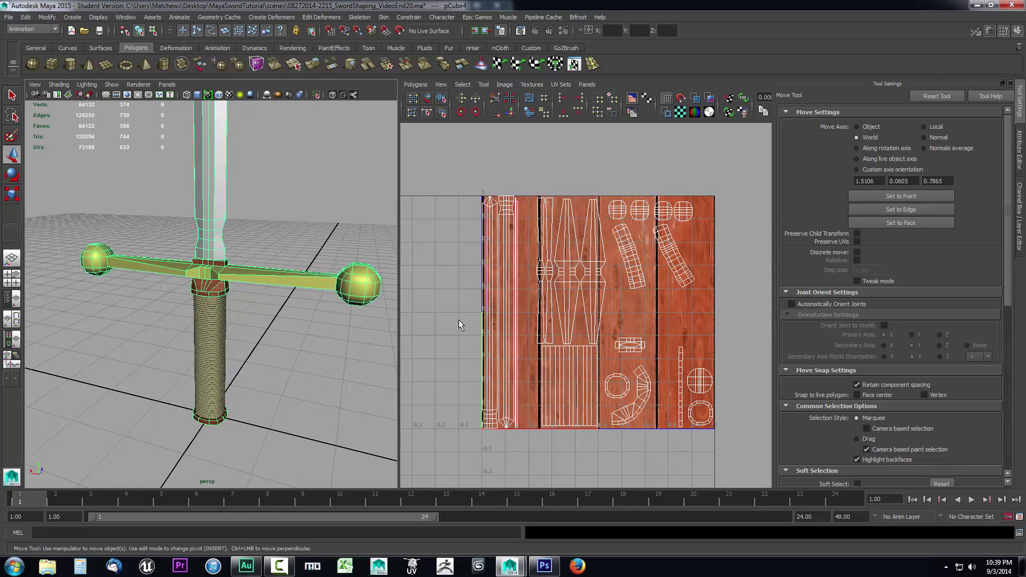
Open the UV Snapshot options and browse to the UV_Snap_Rope file in the images folder.
click(417, 85)
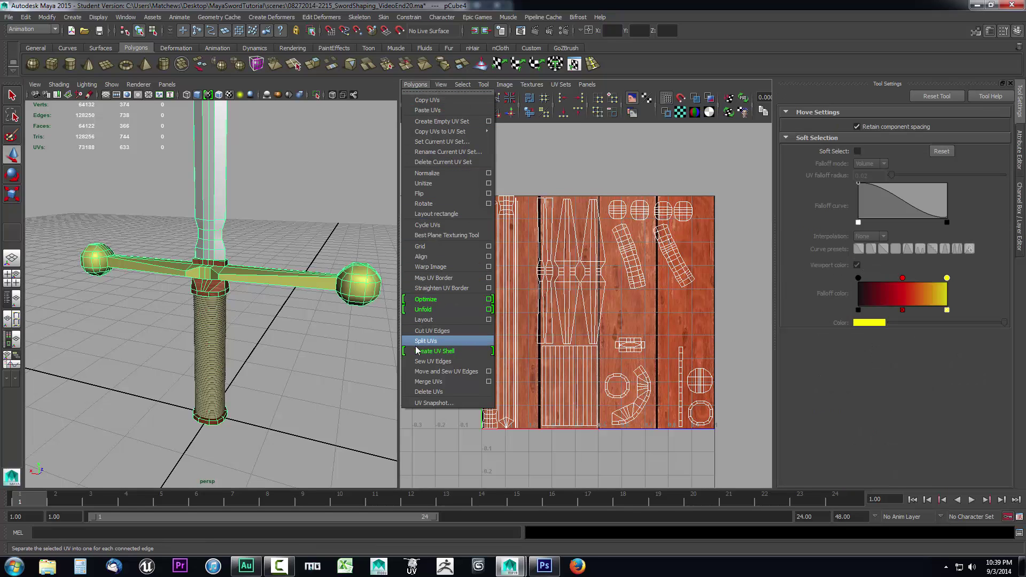
click(422, 404)
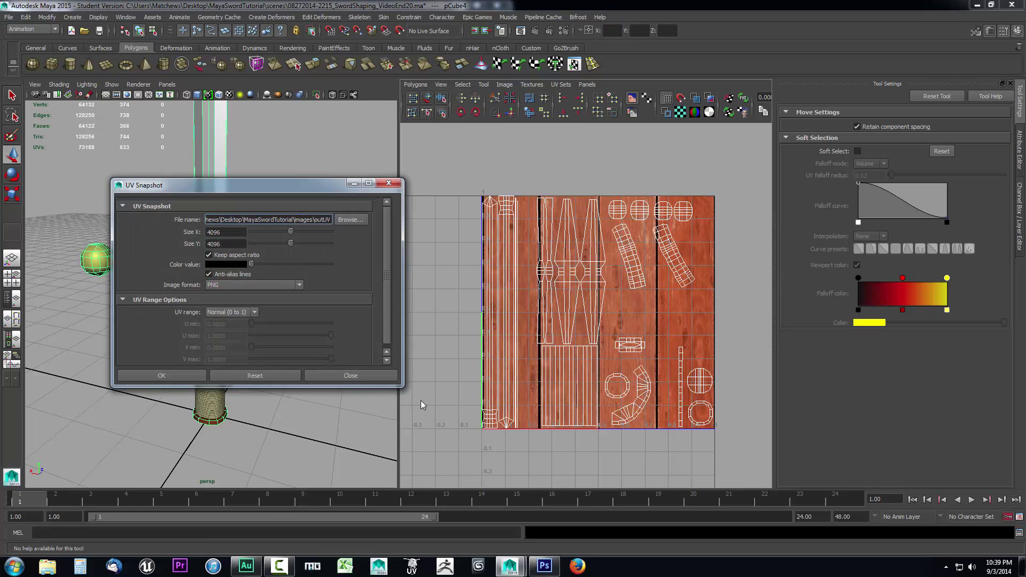
click(351, 221)
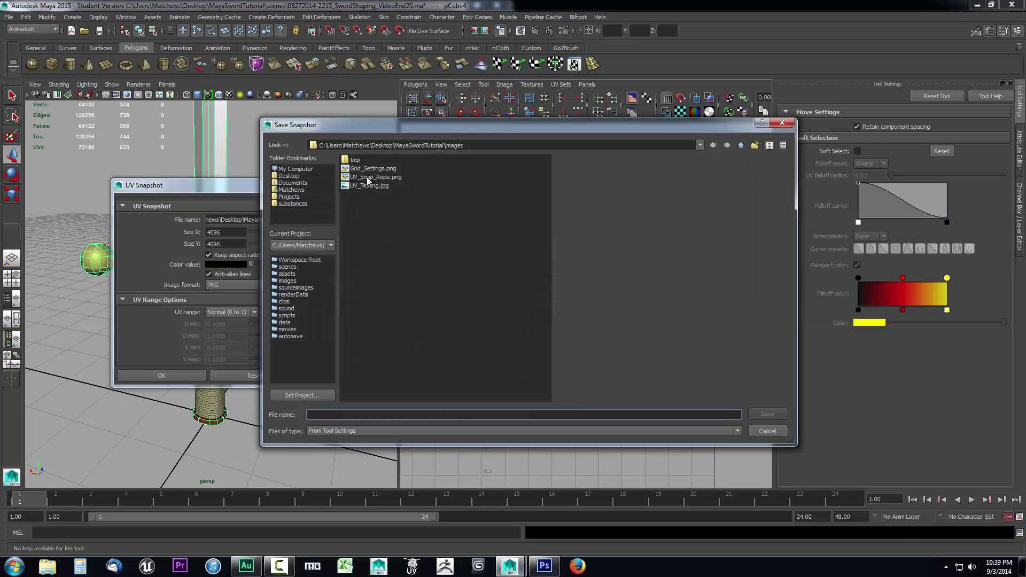
click(366, 179)
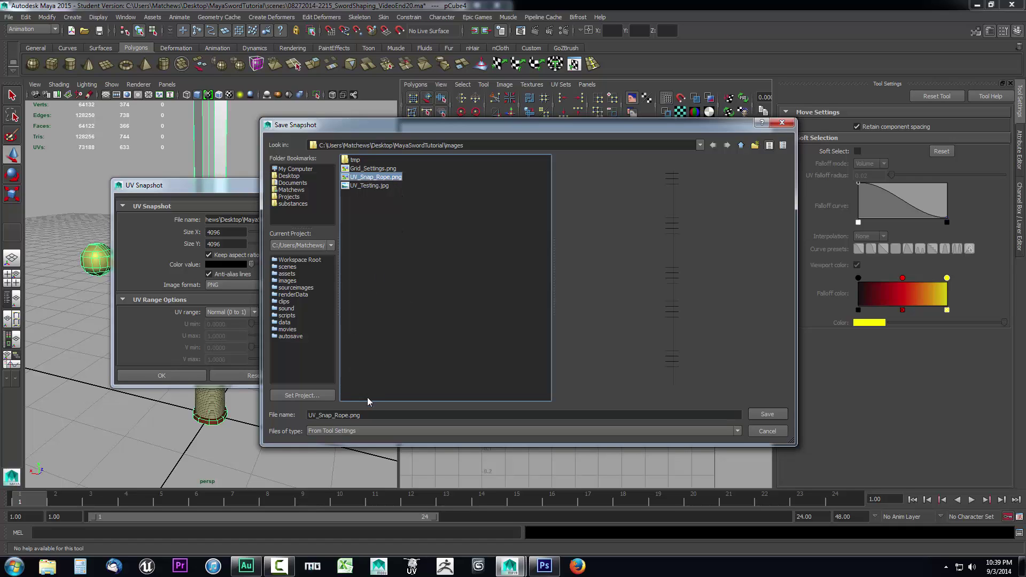
click(365, 415)
Rename the output to UV_Snap_Sword and export the 4096×4096 PNG snapshot.
drag(361, 416, 339, 415)
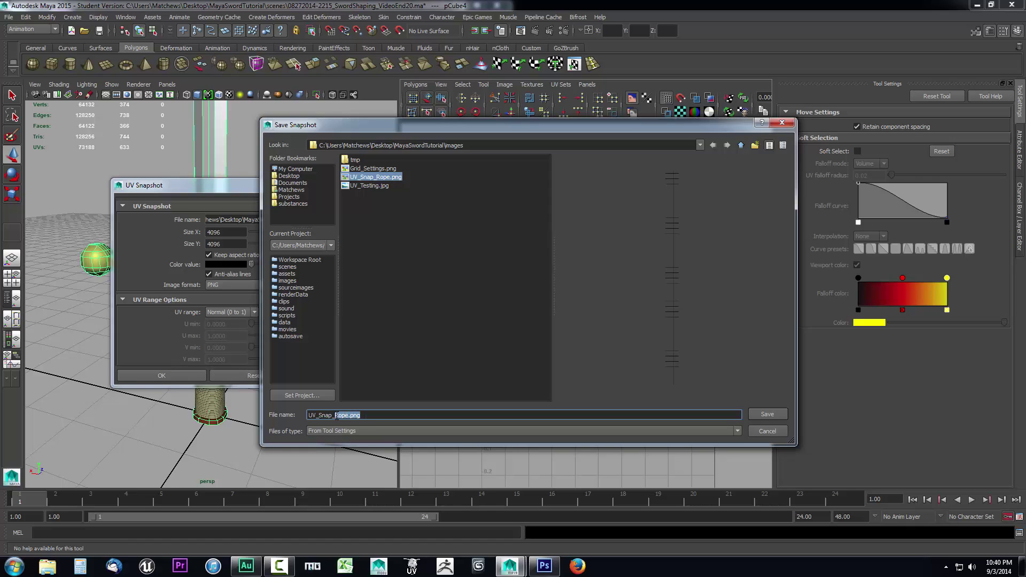
text(Sword)
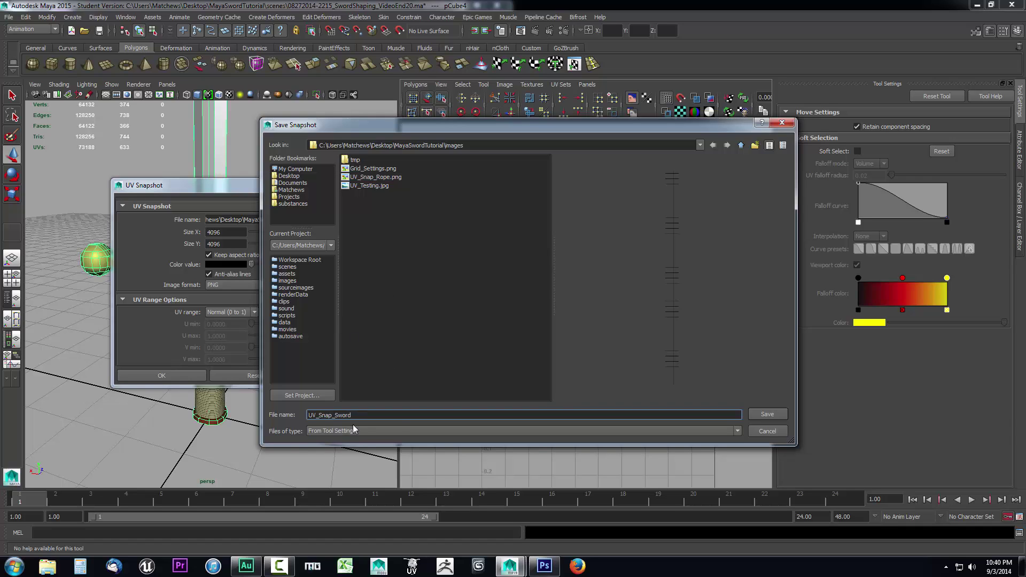
click(768, 415)
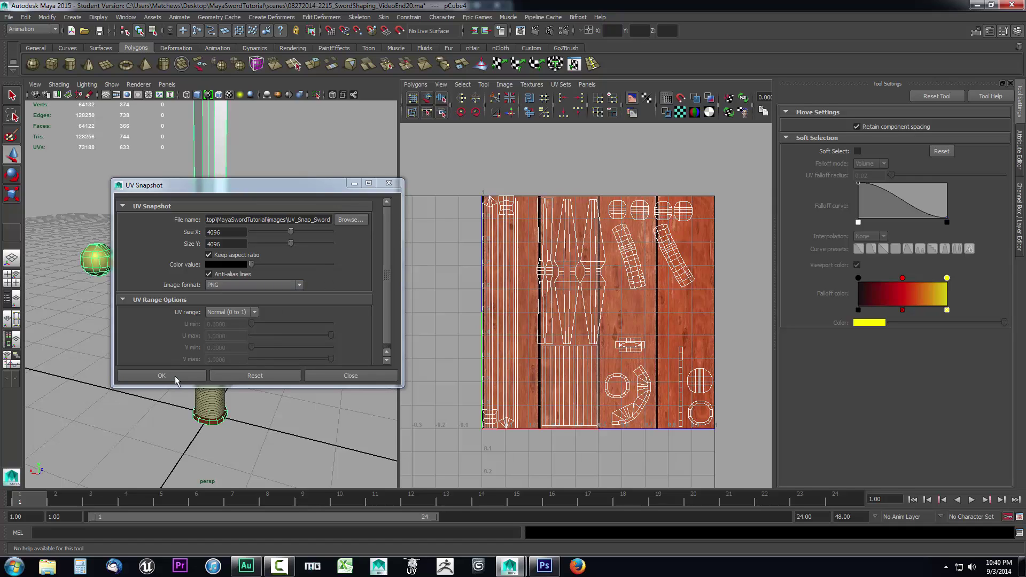
click(154, 379)
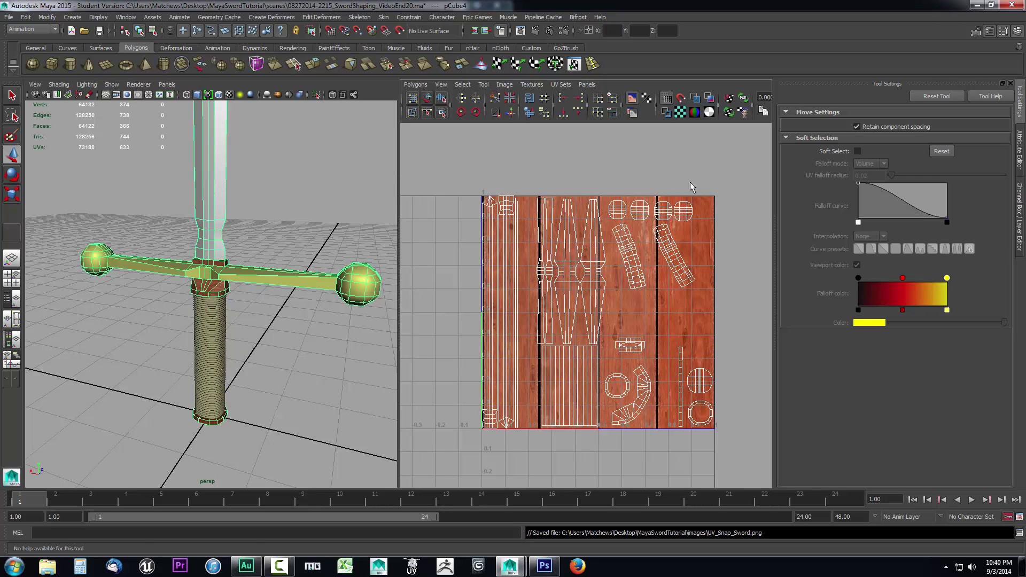
key(w)
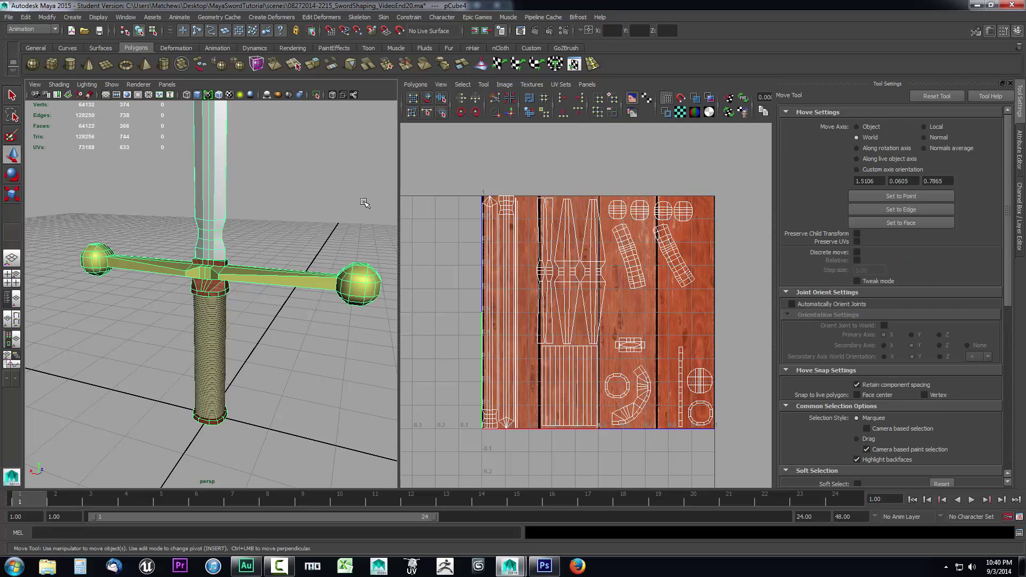
scroll(274, 321, up, 3)
click(217, 313)
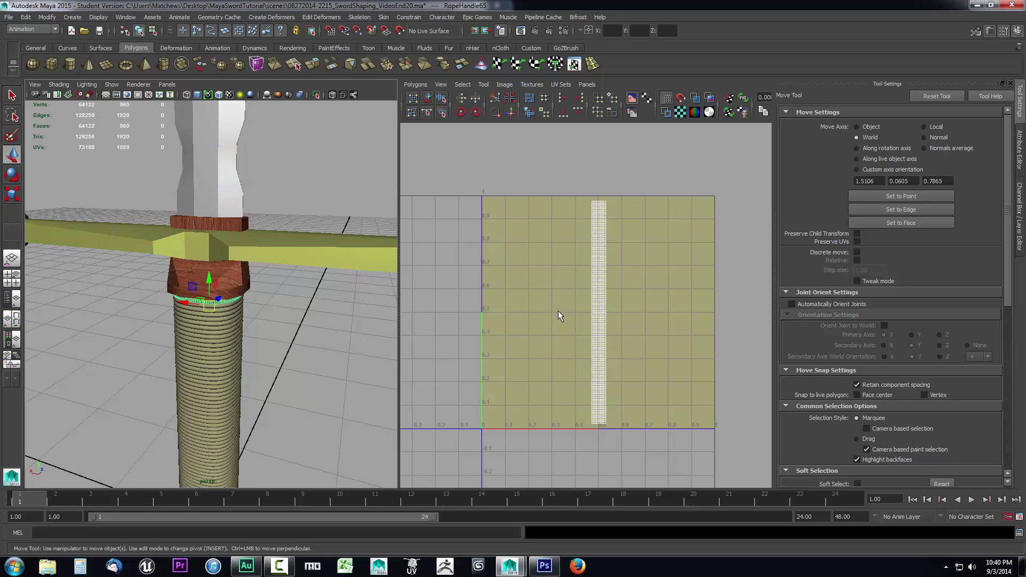
scroll(269, 345, down, 4)
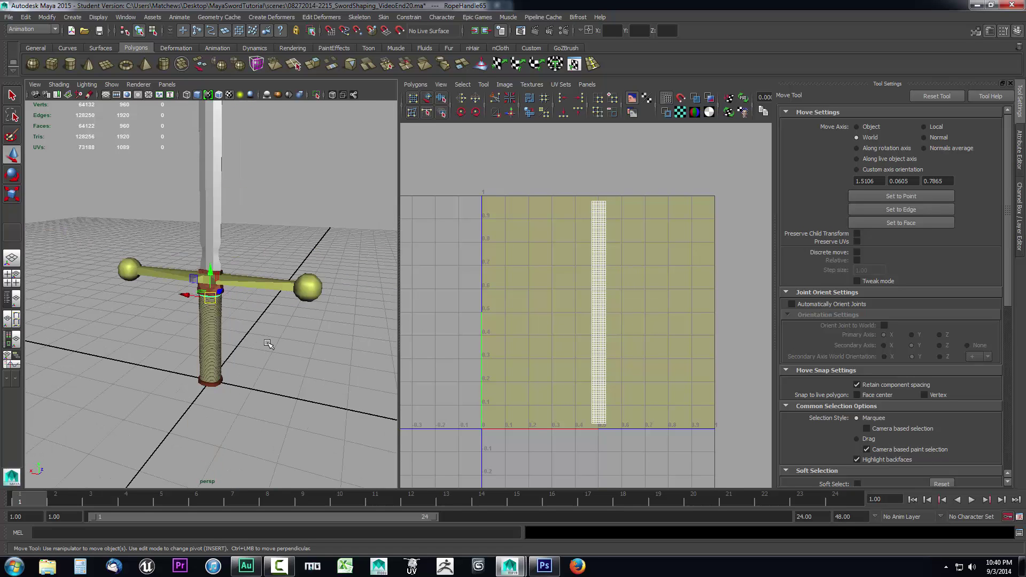
click(269, 326)
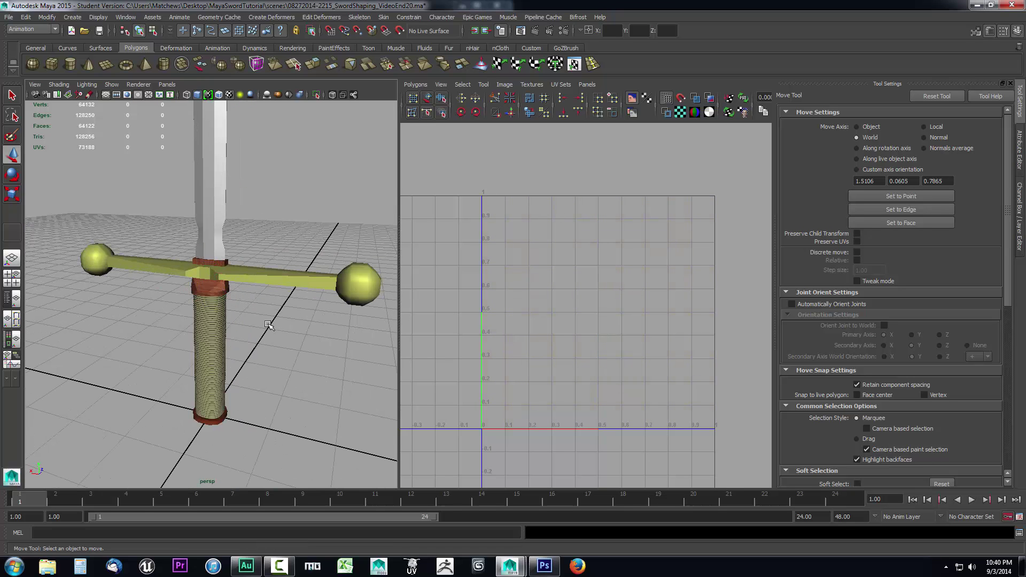
click(8, 17)
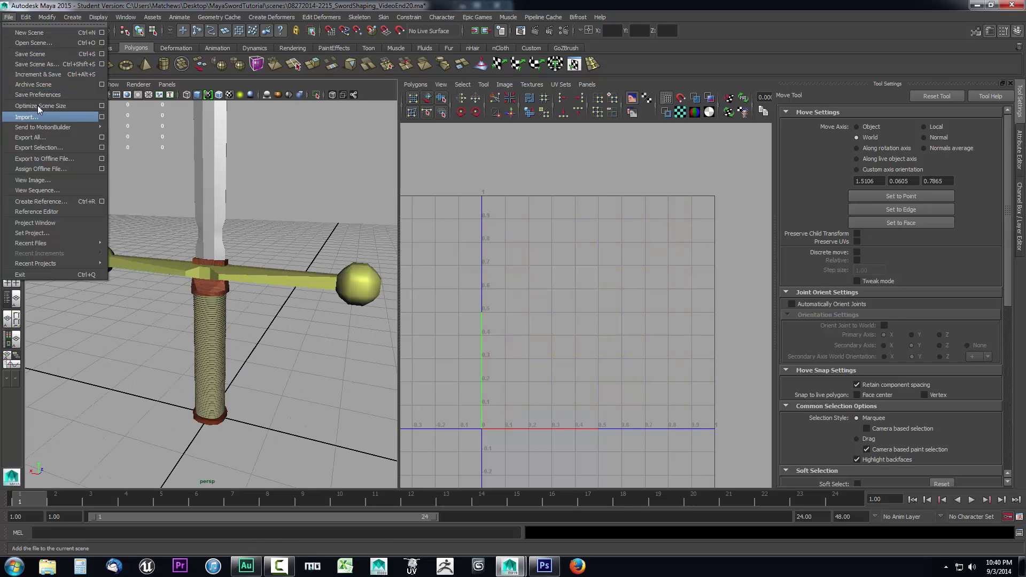
click(30, 58)
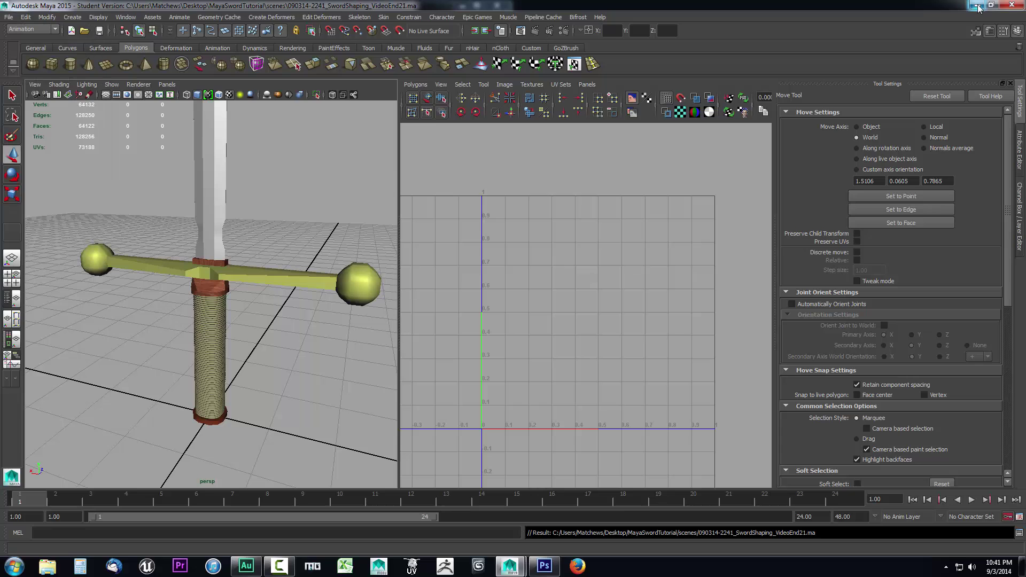
Minimize Maya and the Output Window, then bring Photoshop back up and reposition it.
click(977, 4)
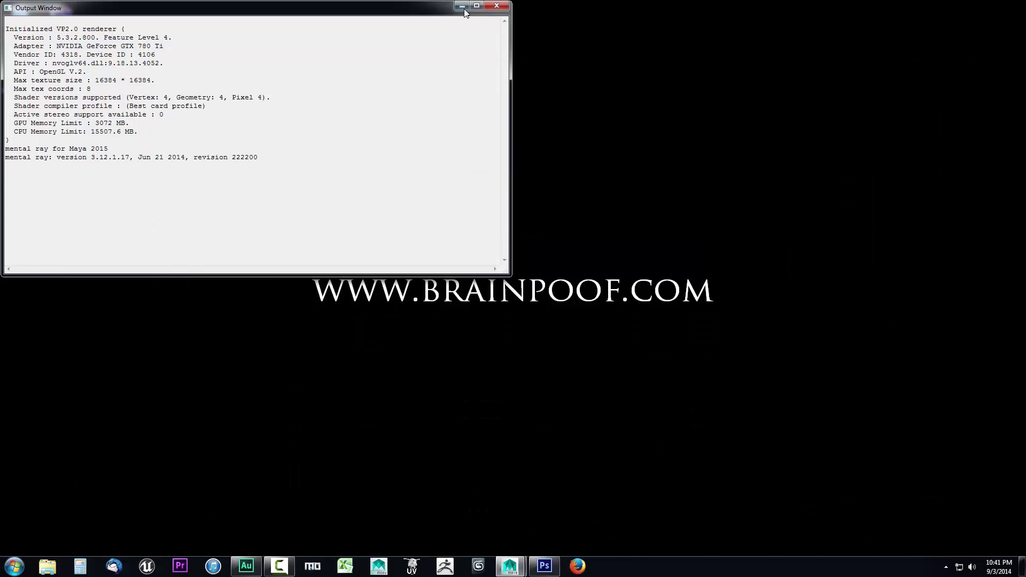
click(462, 5)
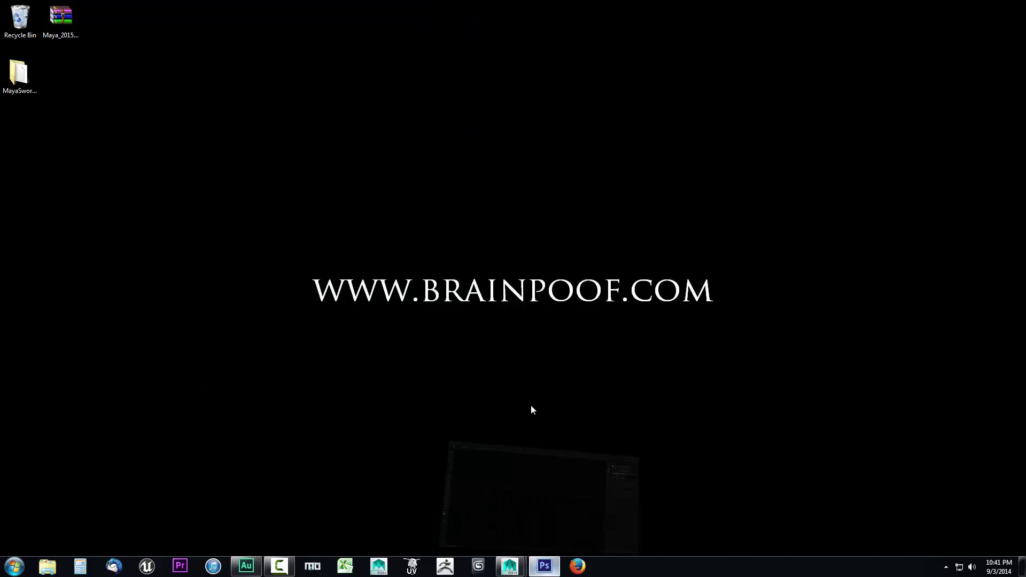
click(545, 566)
drag(420, 21, 499, 33)
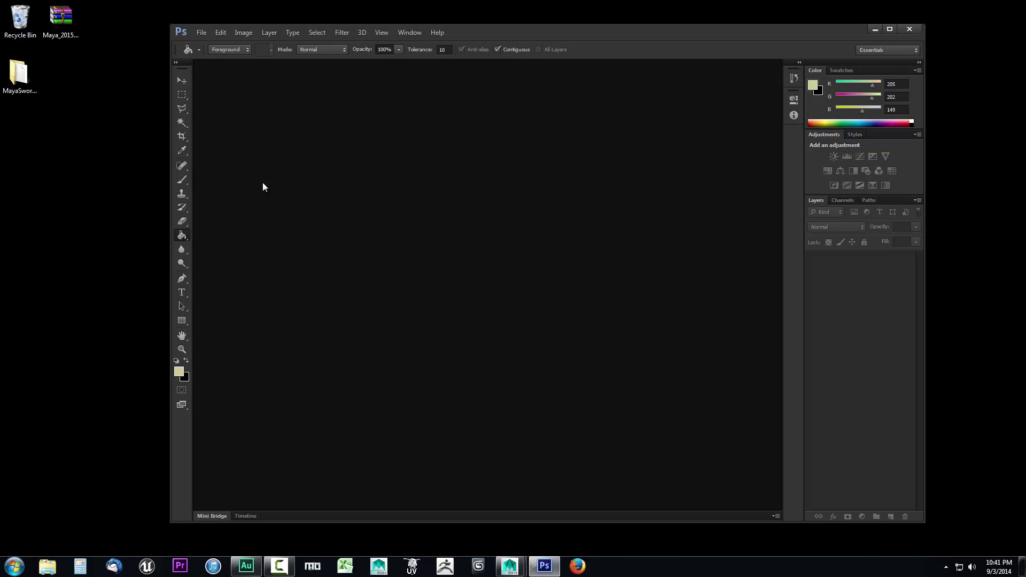
Browse to MayaSwordTutorial > images and select UV_Snap_Rope.png.
double_click(18, 74)
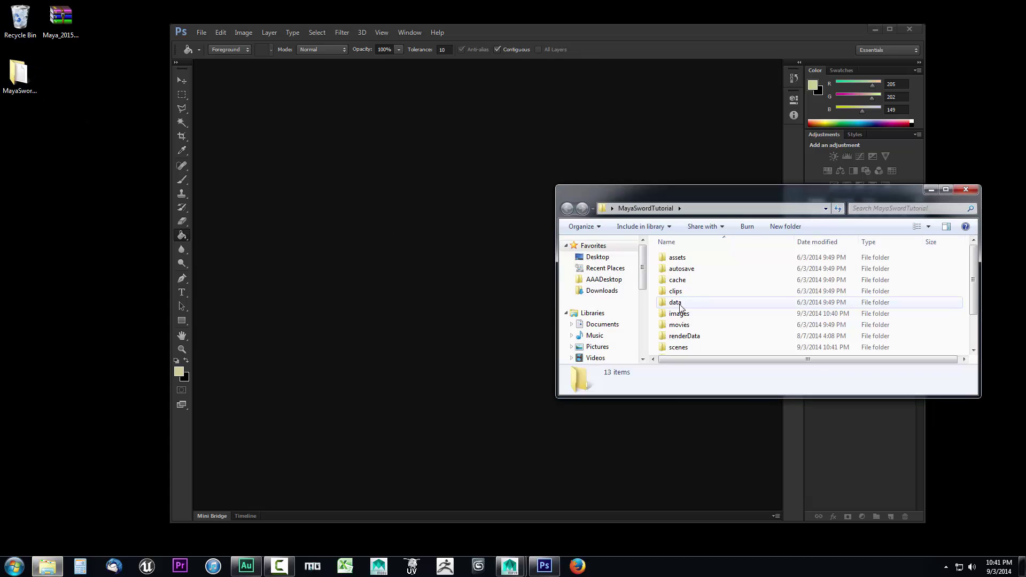
click(686, 335)
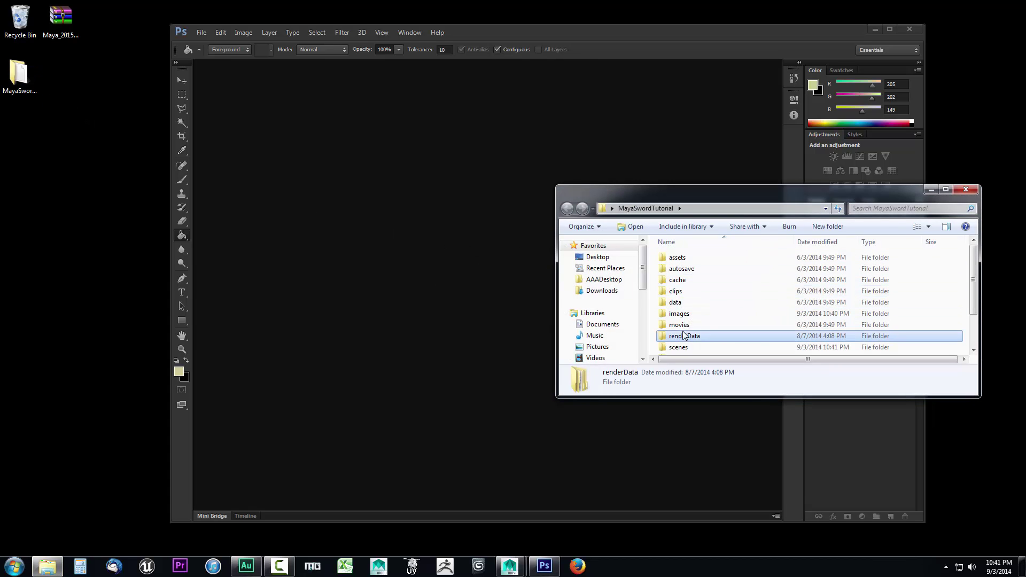
scroll(682, 300, down, 1)
double_click(680, 291)
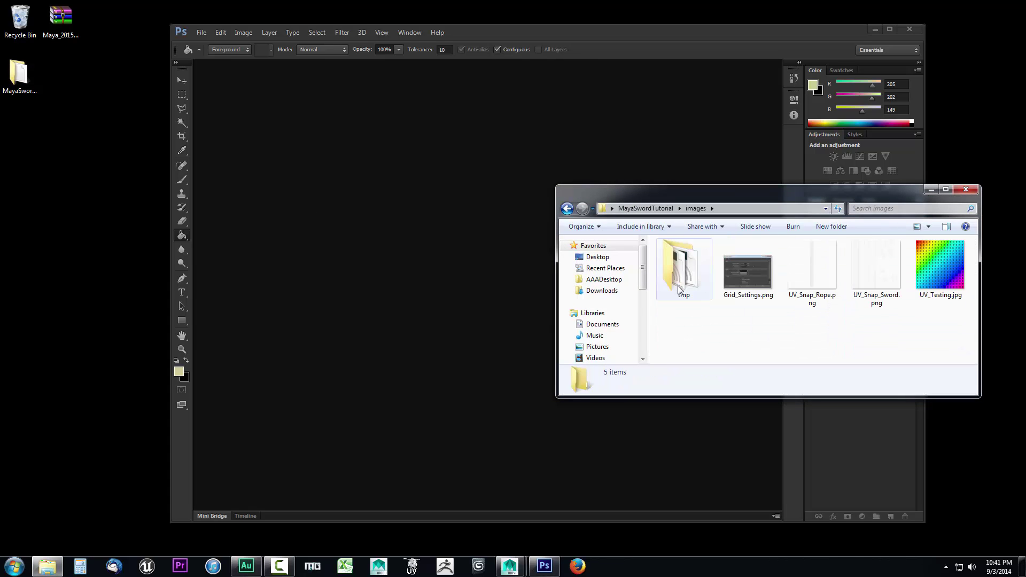
click(816, 270)
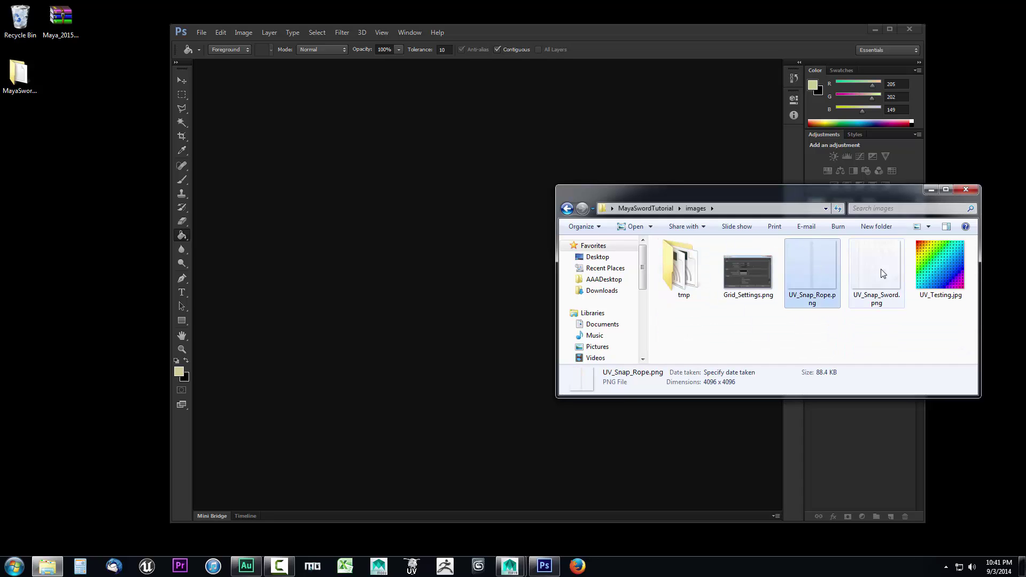
click(875, 274)
click(822, 277)
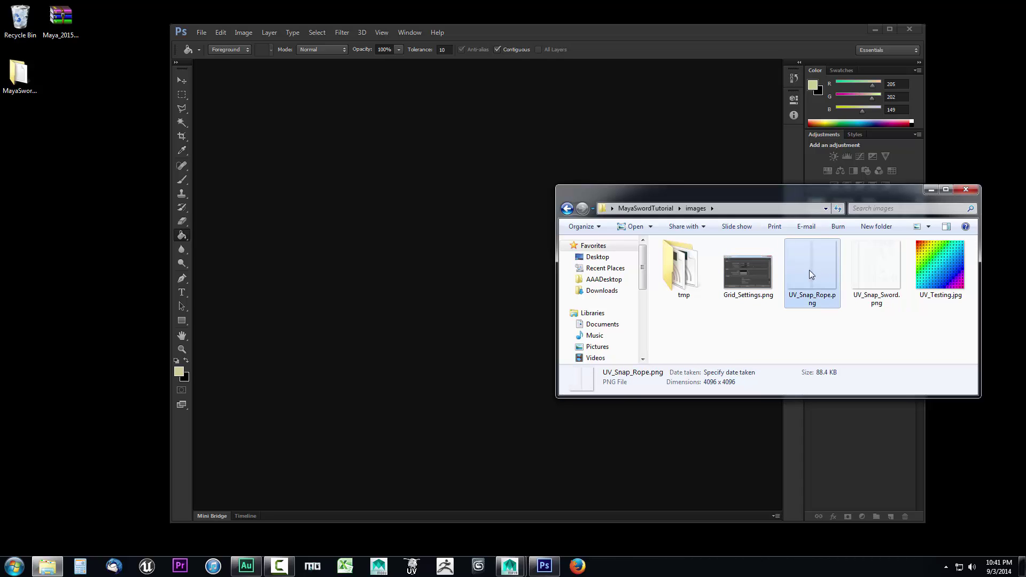
Drop UV_Snap_Rope.png and UV_Snap_Sword.png onto Photoshop, then switch to the UV_Snap_Rope.png tab.
drag(810, 272, 406, 268)
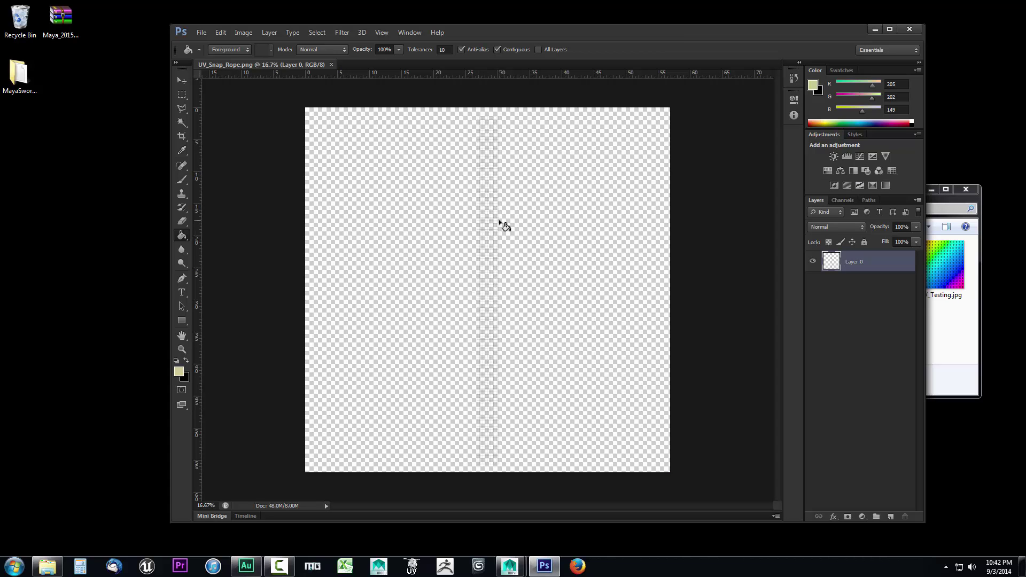
click(954, 375)
click(877, 270)
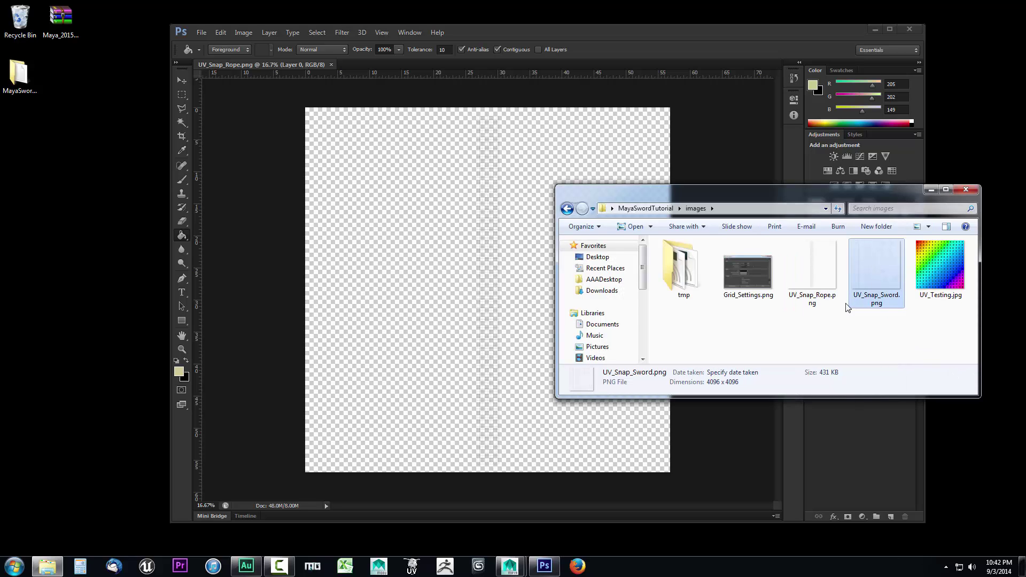
drag(892, 308, 630, 41)
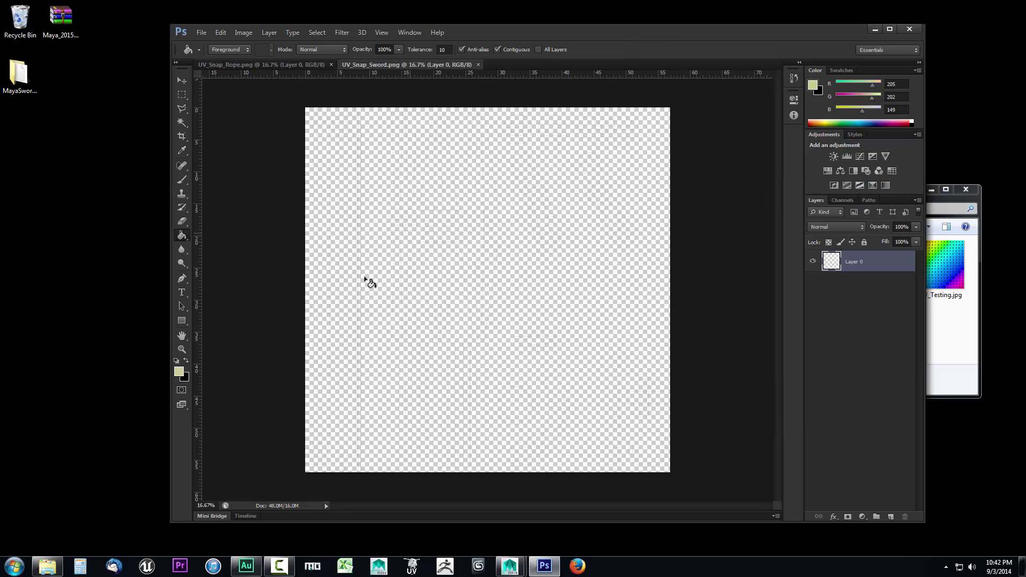
click(238, 64)
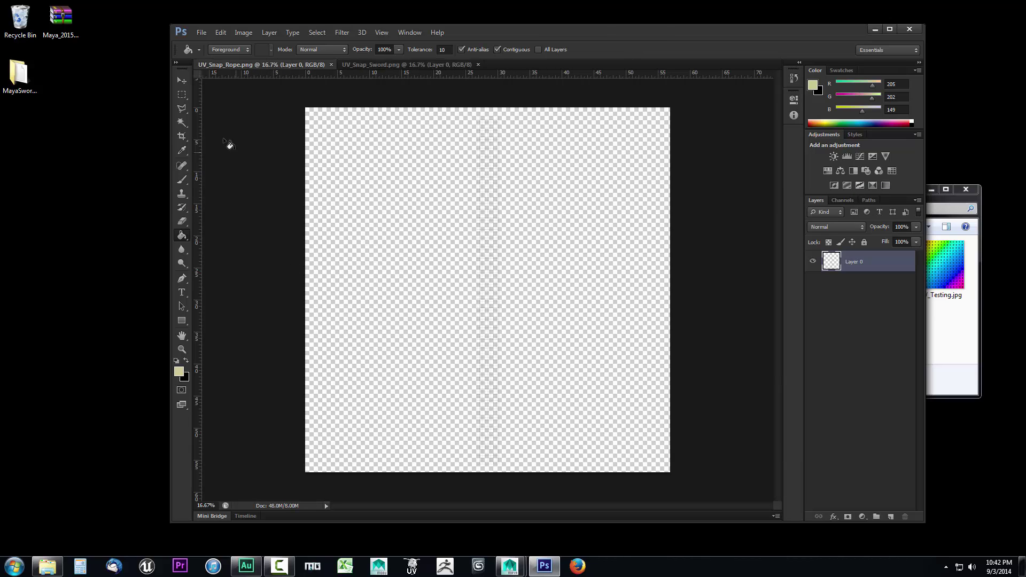